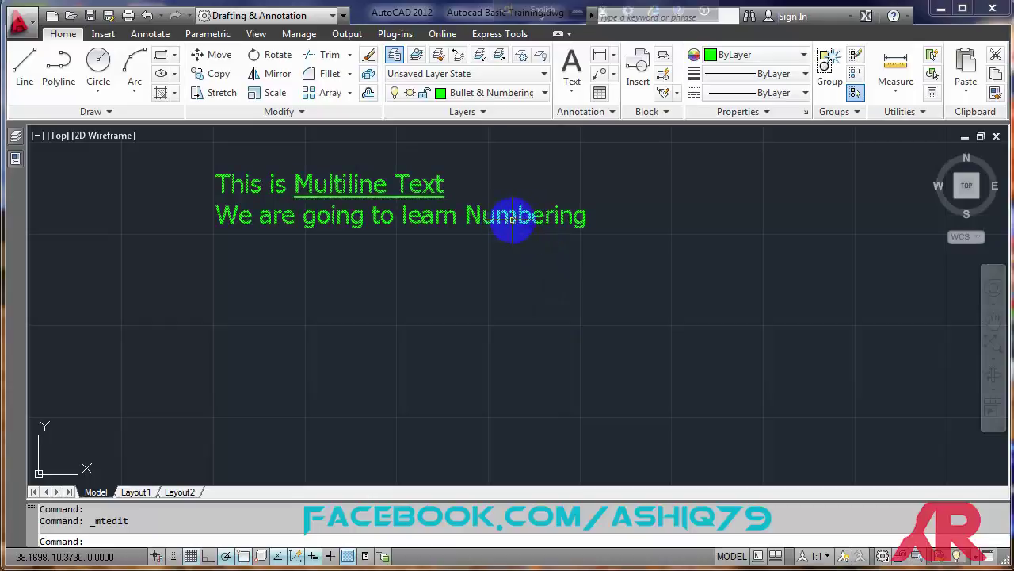
- Open the multiline text for editing and add the line "1.This is No1" below the existing text, leaving one blank line between
double_click(513, 218)
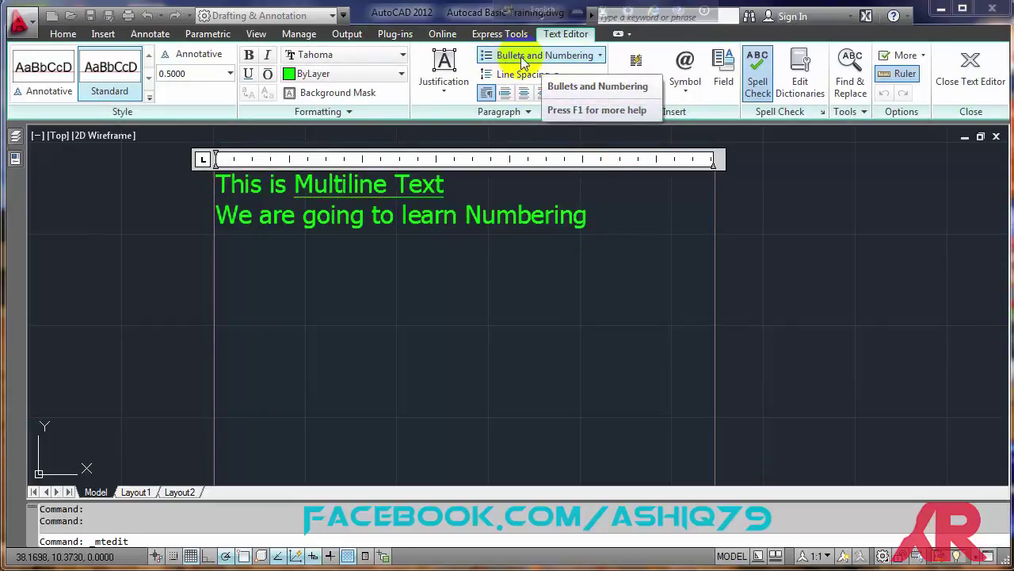
click(604, 220)
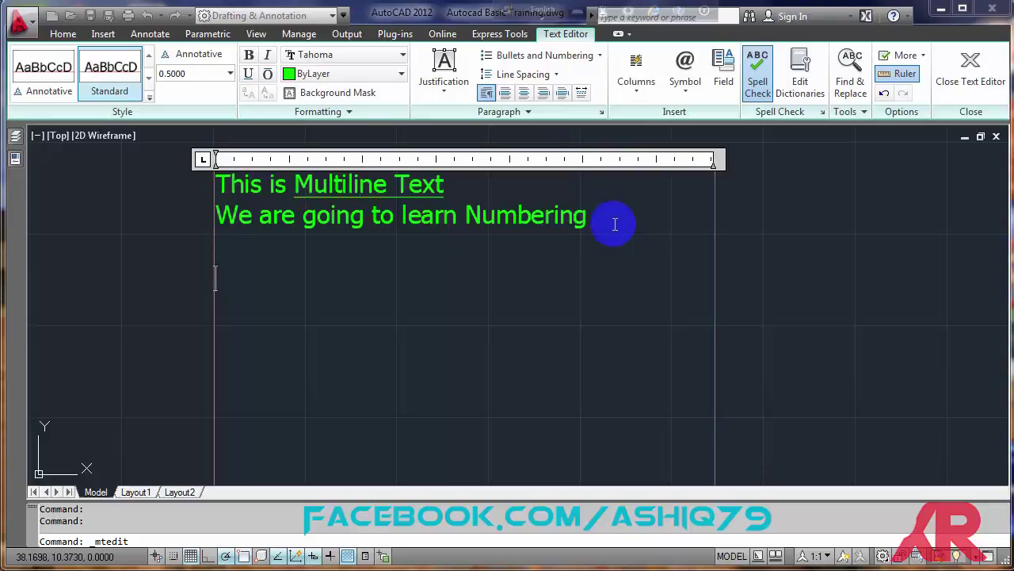
text(1.)
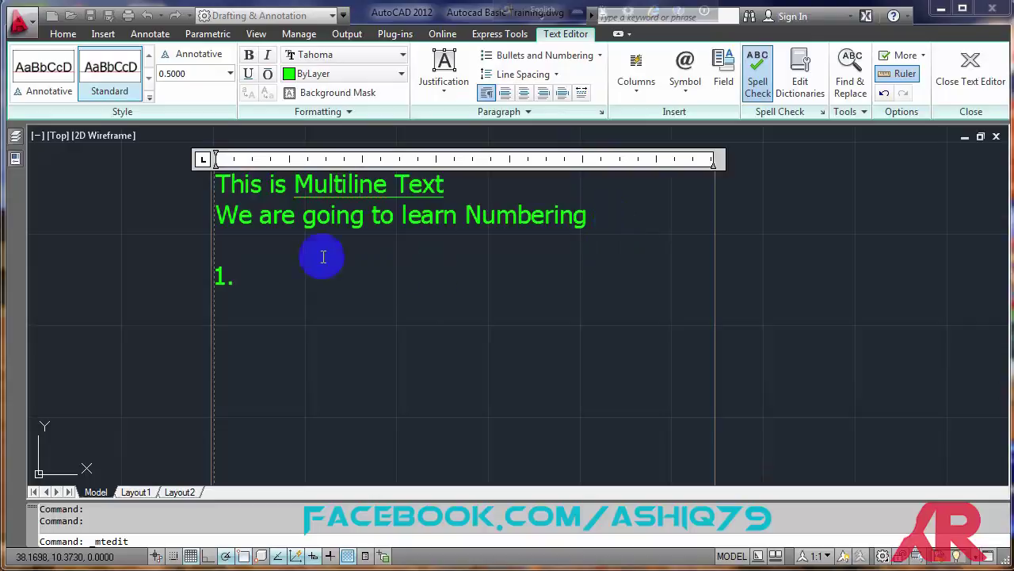
drag(215, 280, 236, 285)
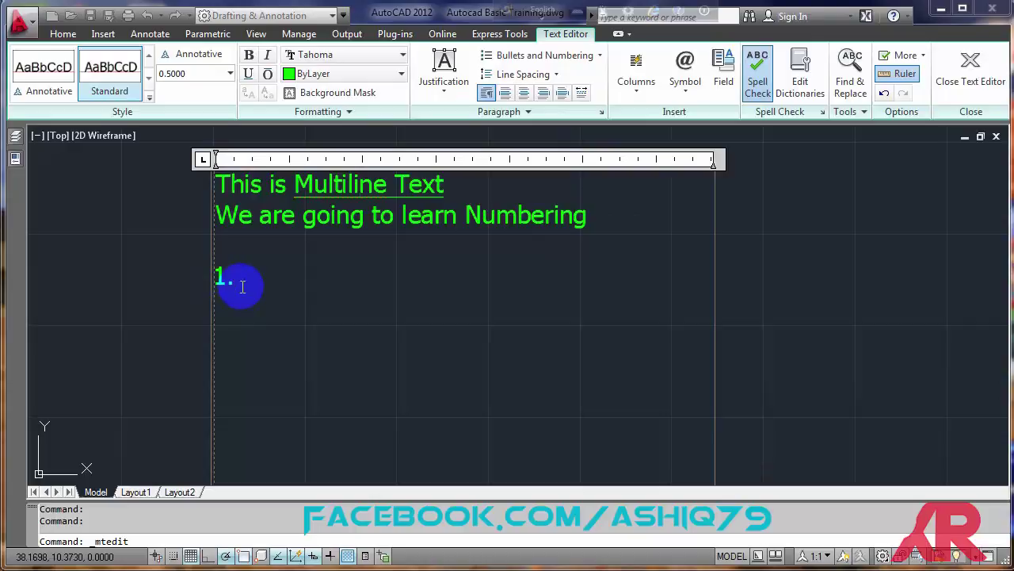
click(254, 282)
text(This is No1)
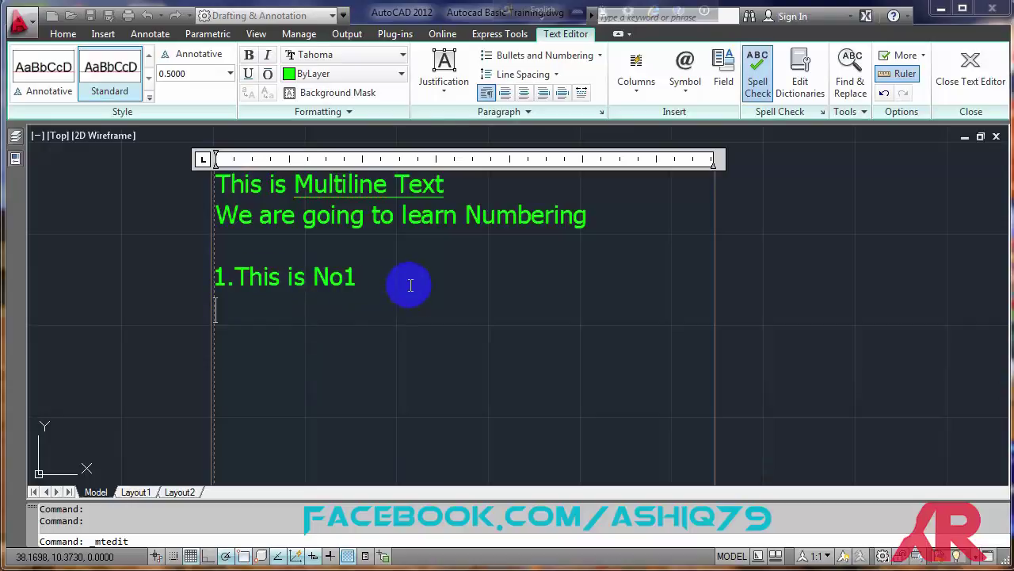
- Insert a tab after "1." to start automatic numbering and add the items "This is No2", "This is No3" and "This is No4"
click(233, 279)
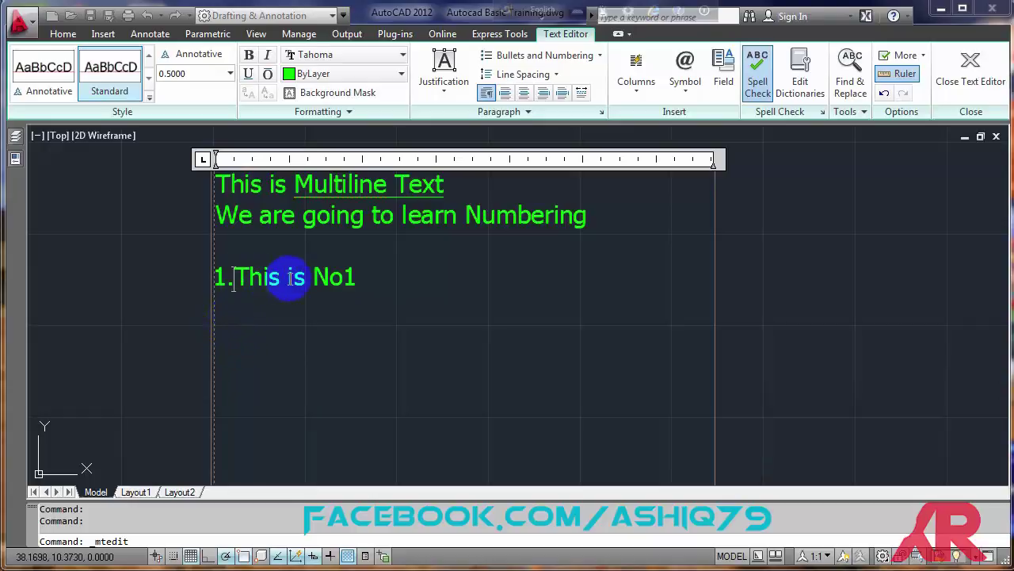
key(Tab)
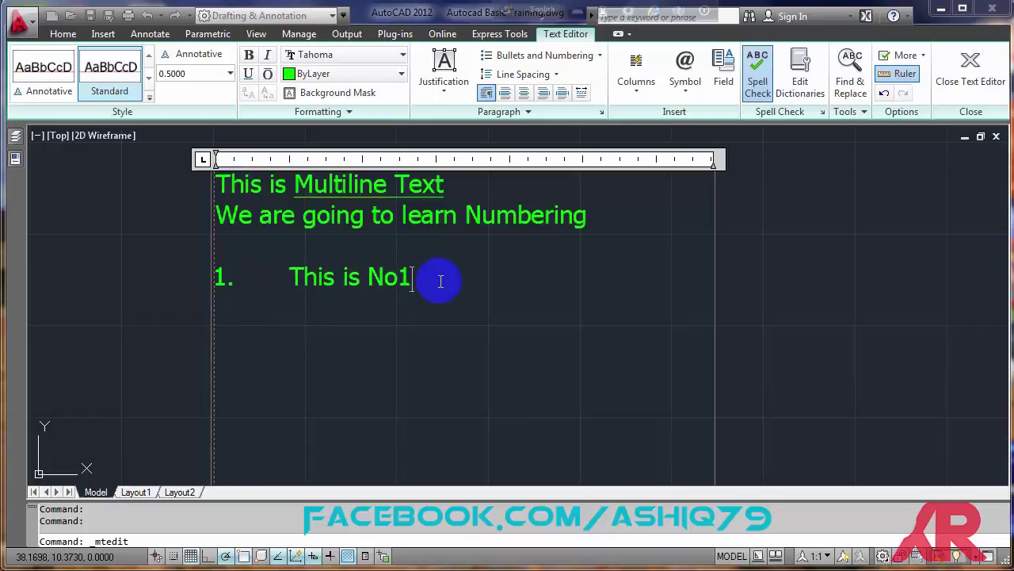
click(440, 280)
key(Return)
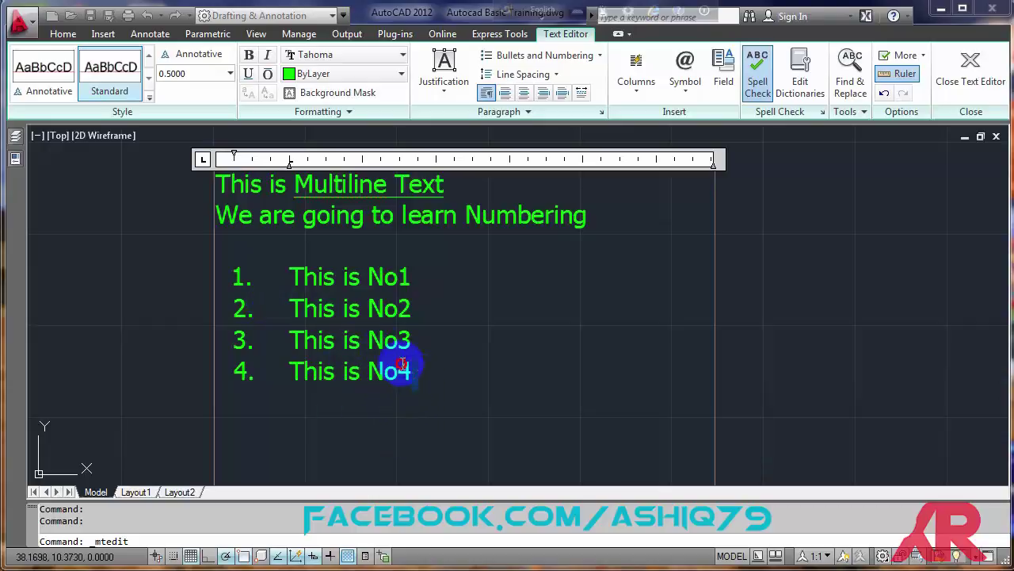
- Select all four list items and change their numbering to uppercase letters
drag(414, 371, 293, 277)
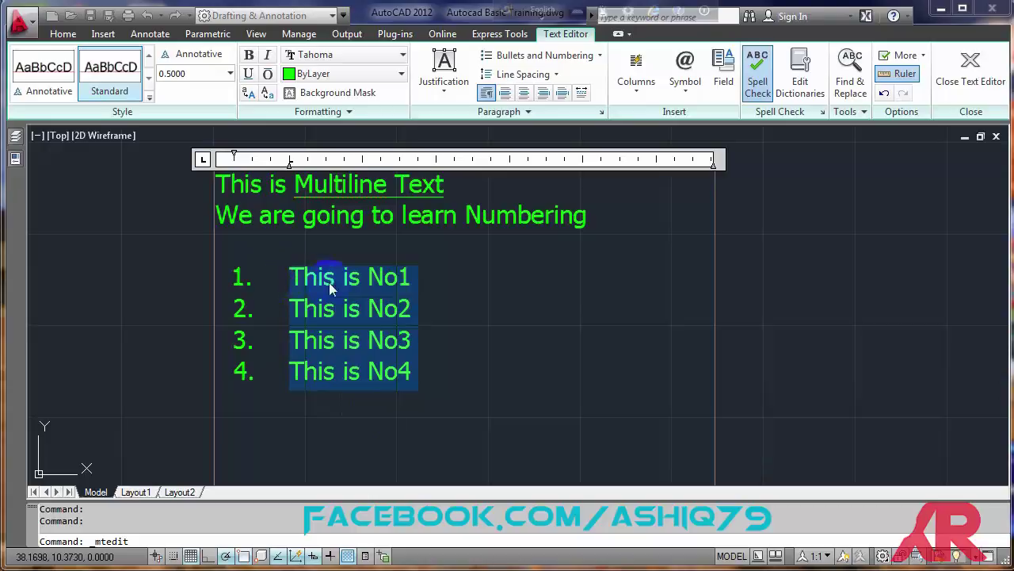
click(592, 57)
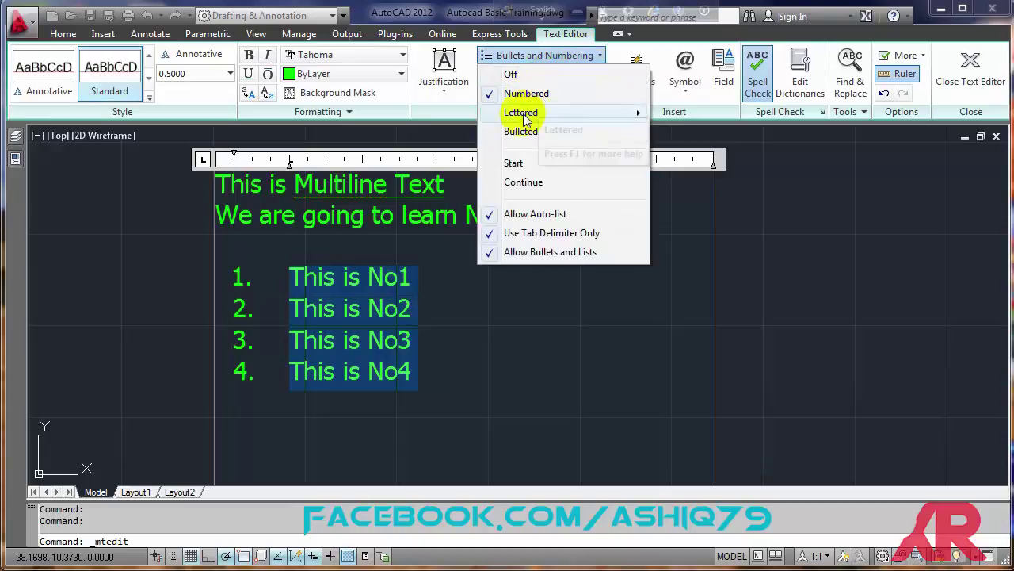
mouse_move(531, 117)
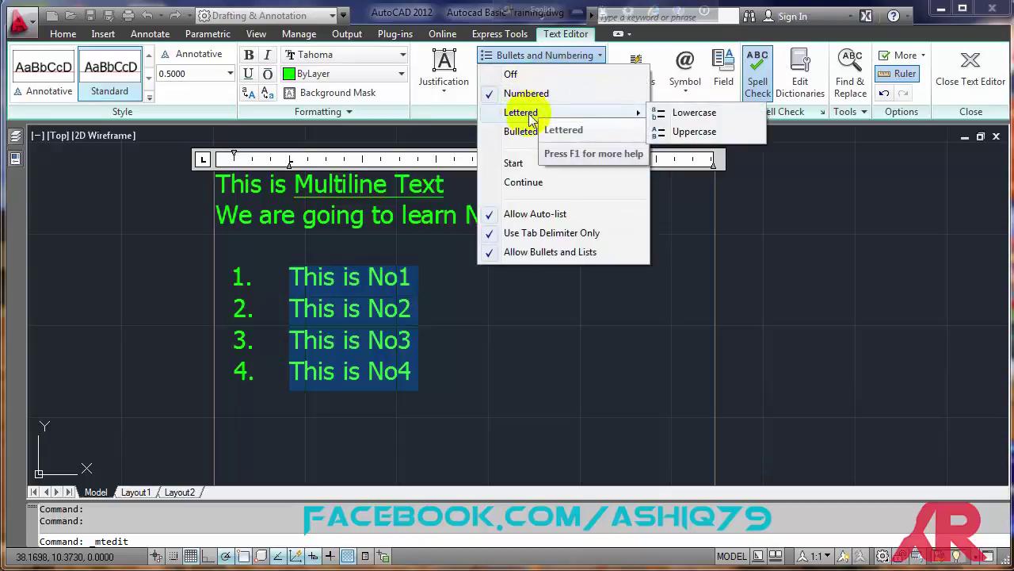
click(686, 132)
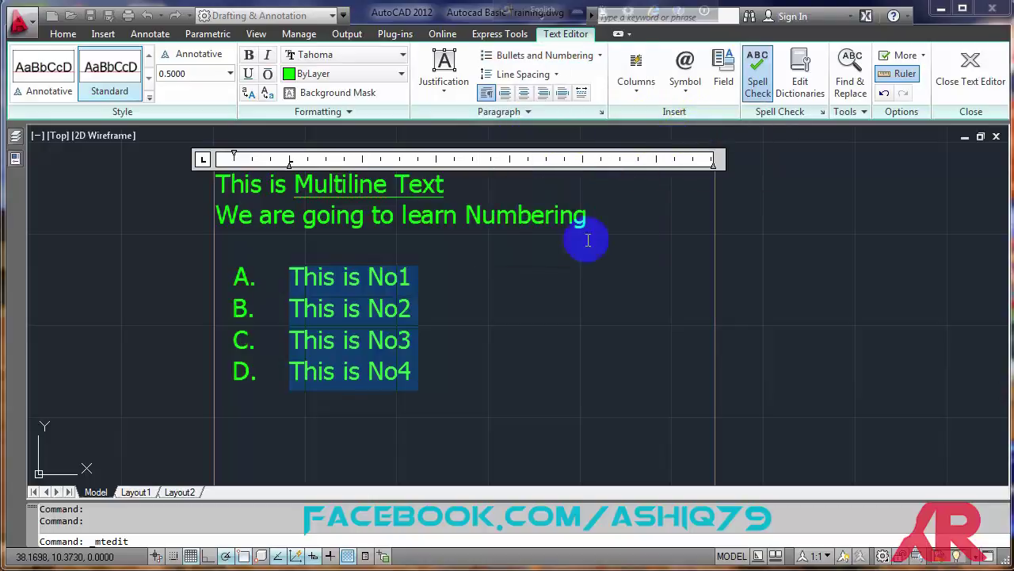
- Change the lettering of the four selected list items to lowercase
click(588, 55)
mouse_move(607, 112)
click(687, 113)
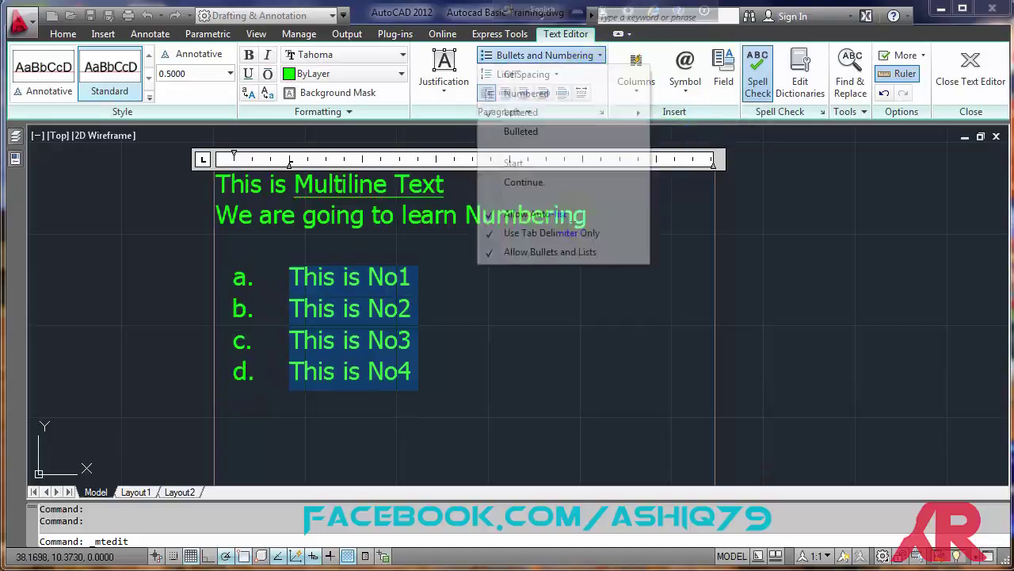
- Change the four selected list items to a bulleted list
click(564, 57)
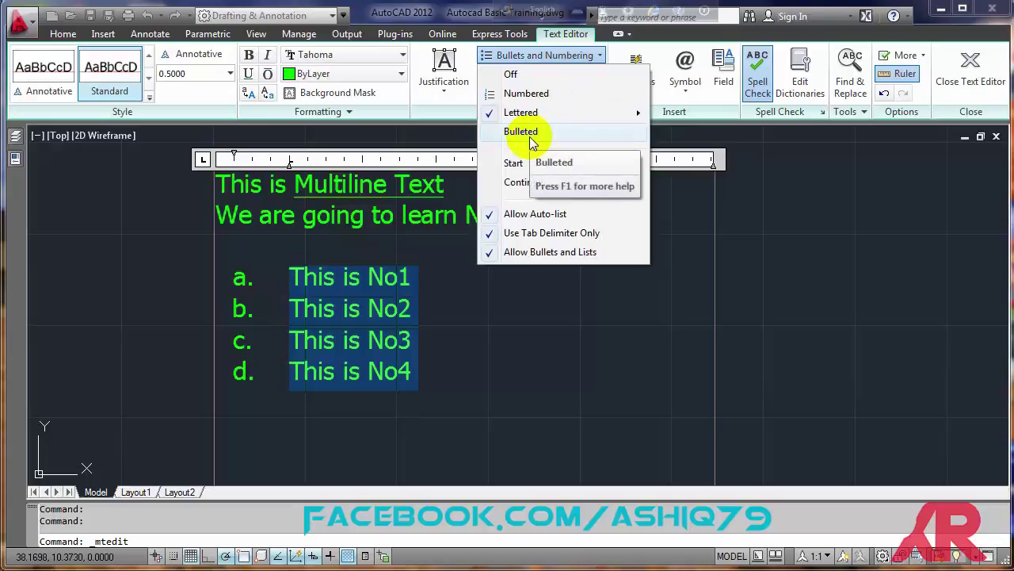
click(522, 132)
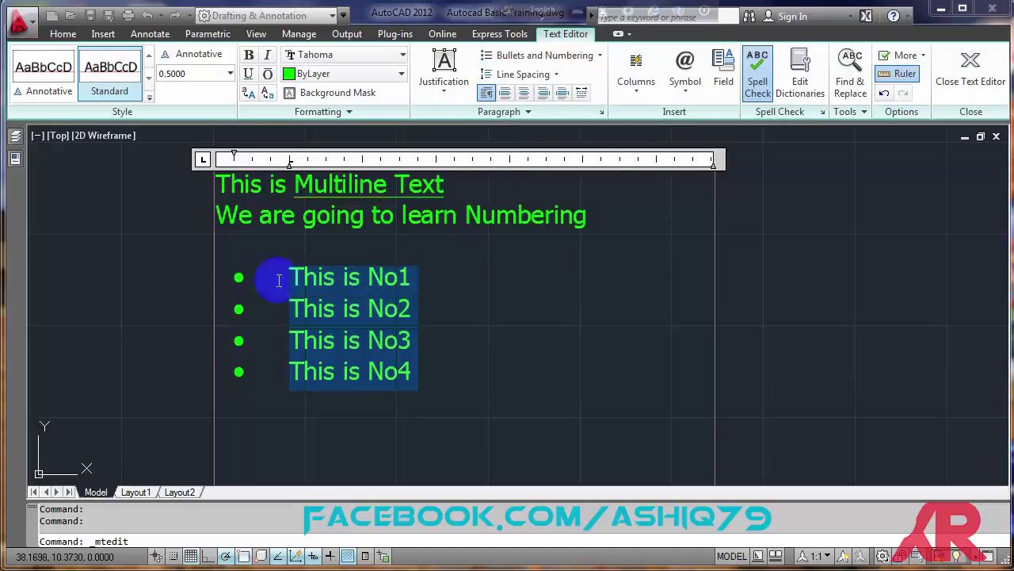
click(584, 65)
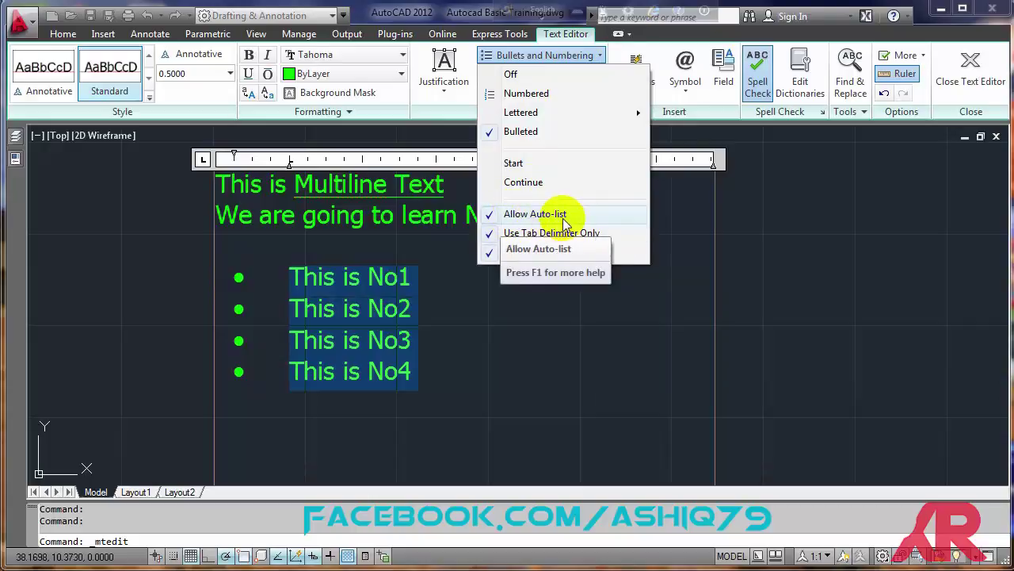
click(576, 53)
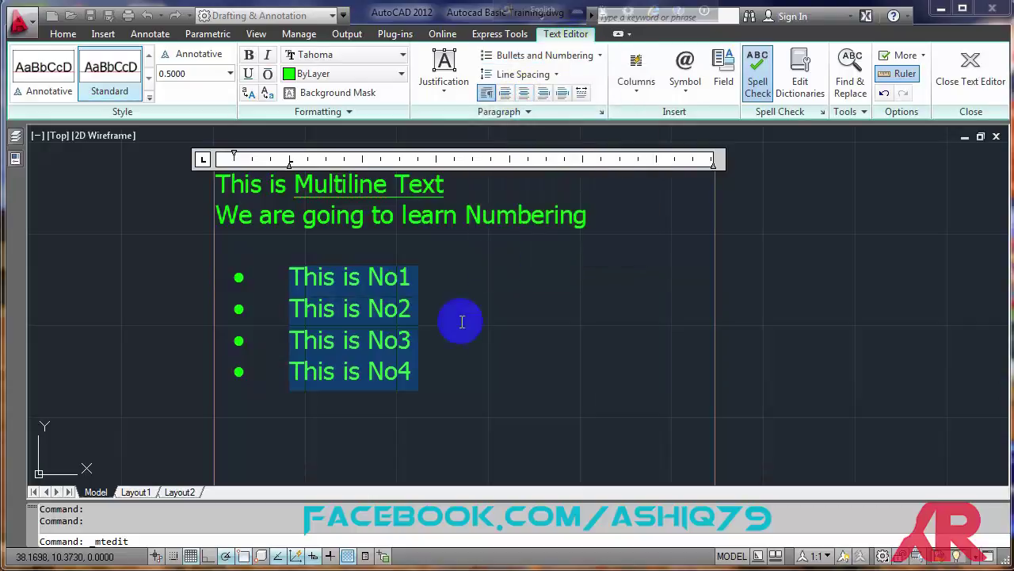
- Switch only the "This is No4" item from bulleted to numbered
click(424, 374)
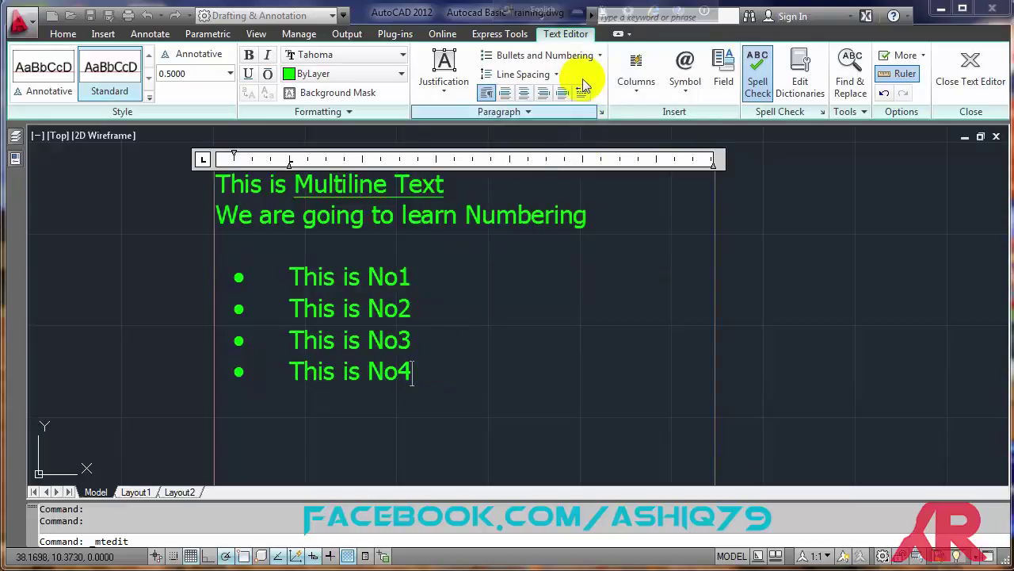
click(590, 56)
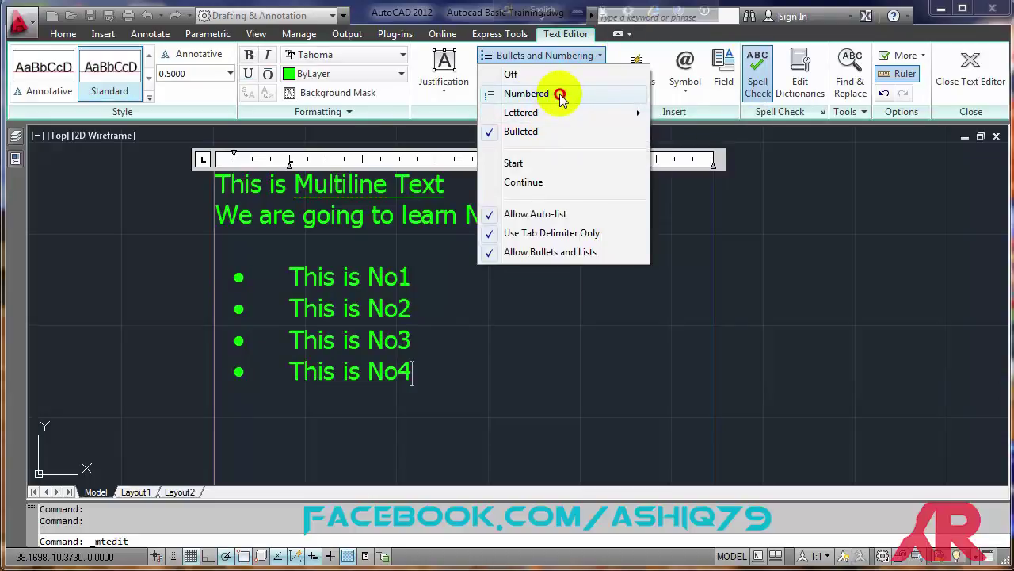
click(560, 93)
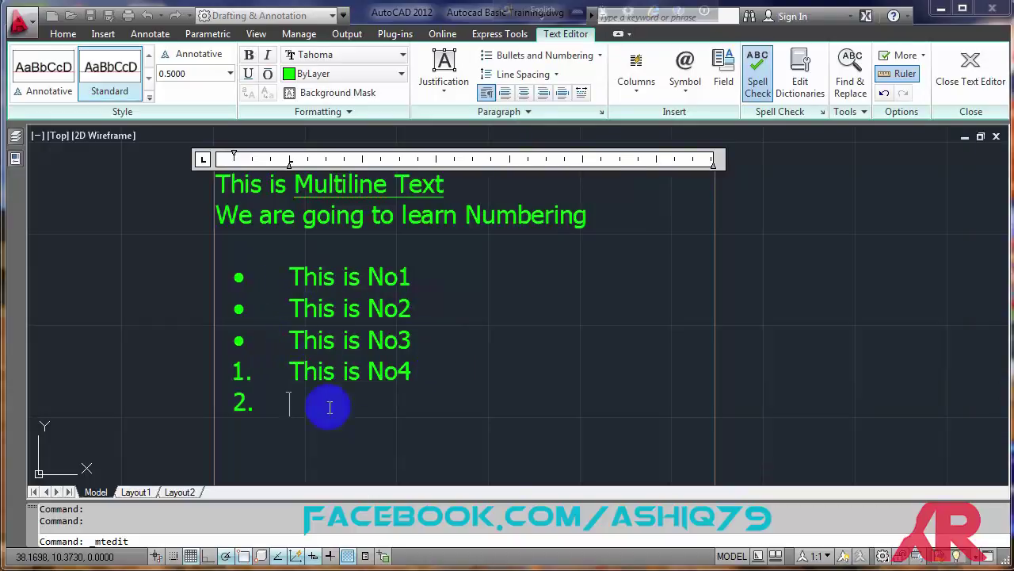
- Add the numbered items "This is No5" and "This is No6" below "This is No4"
text(This)
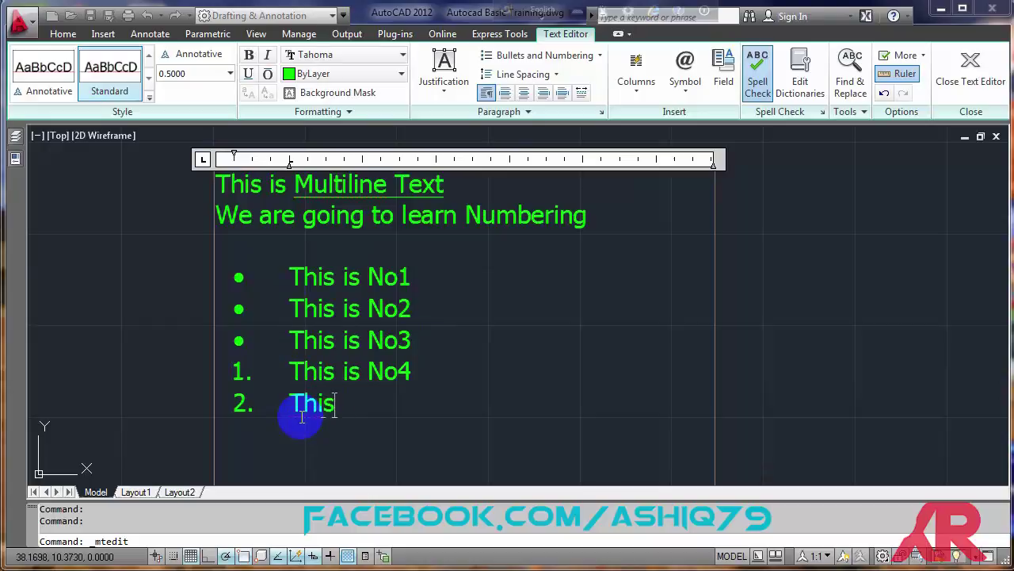
text( is No5)
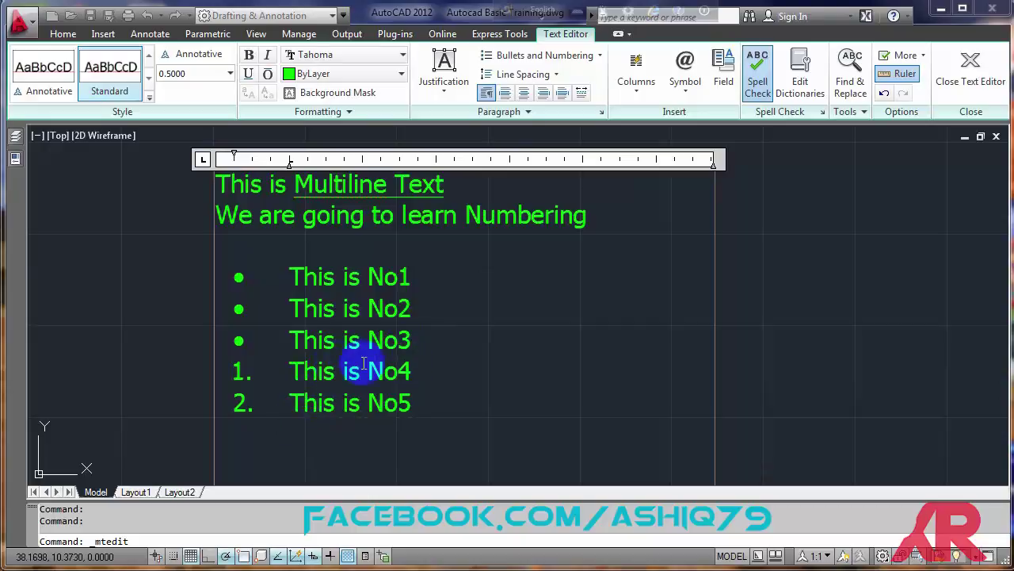
drag(400, 403, 421, 402)
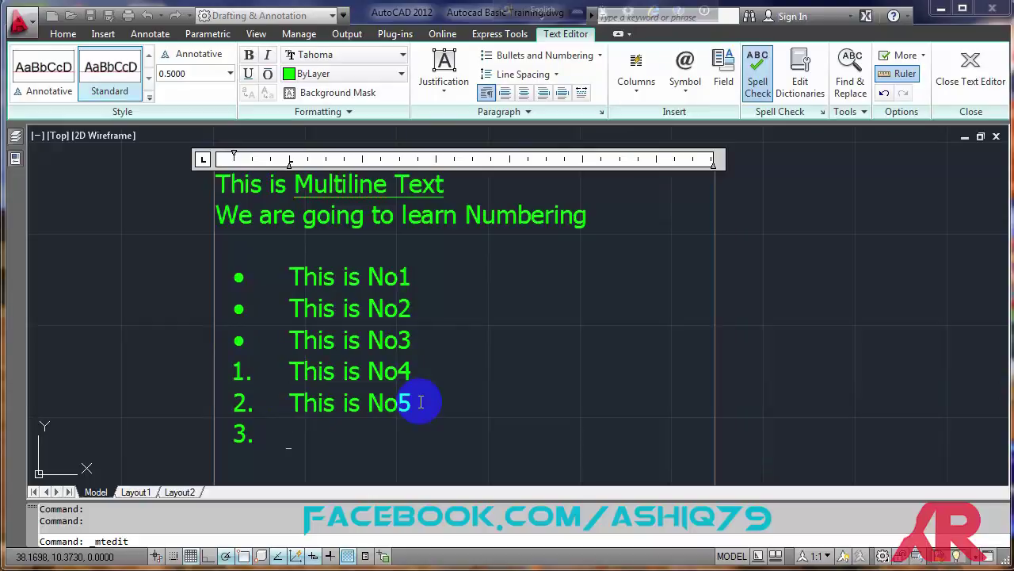
text(This )
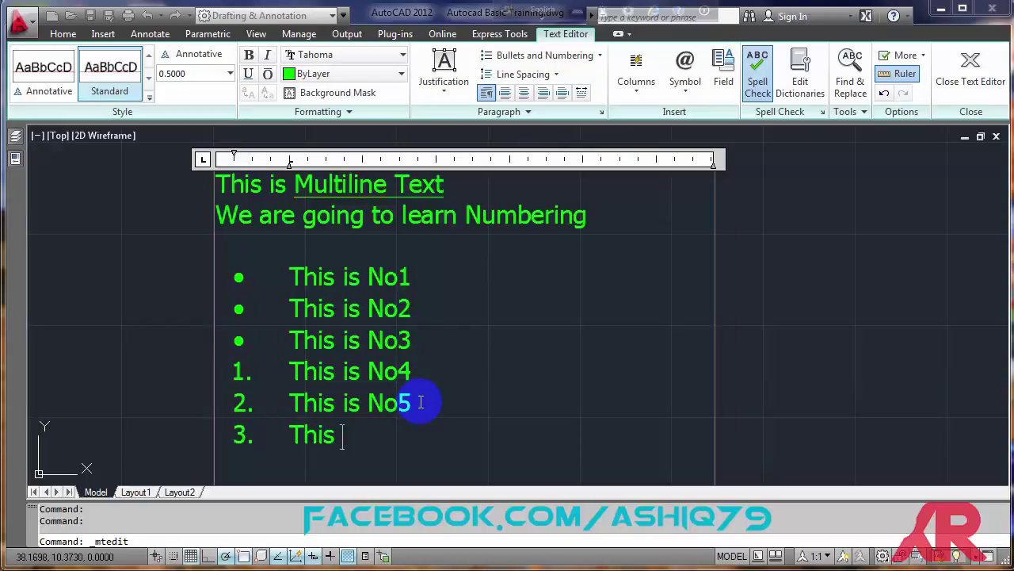
text(is No6)
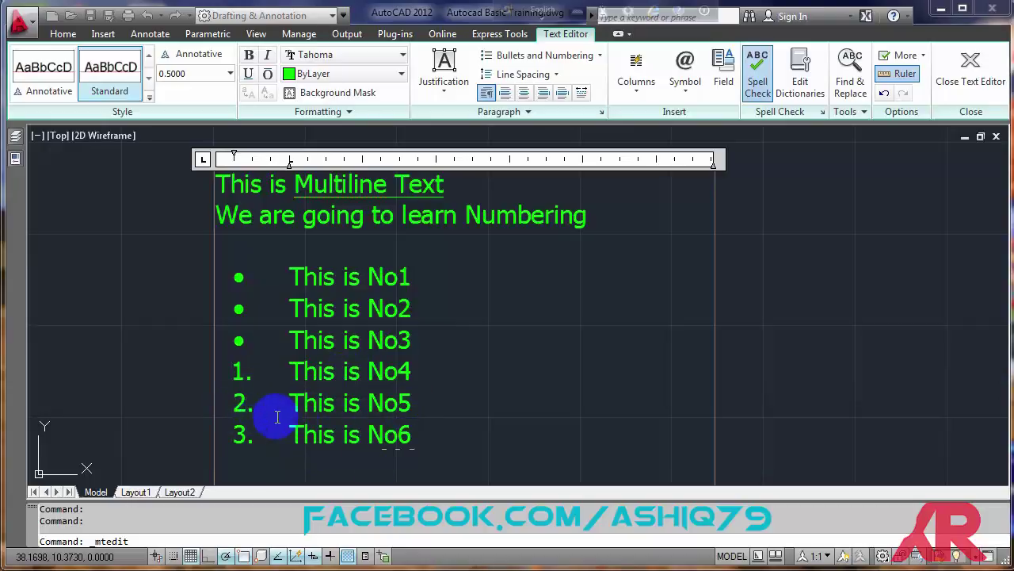
- Insert a new numbered item after "This is No5" so the last two items read "This is No6" and "This is No7"
click(418, 405)
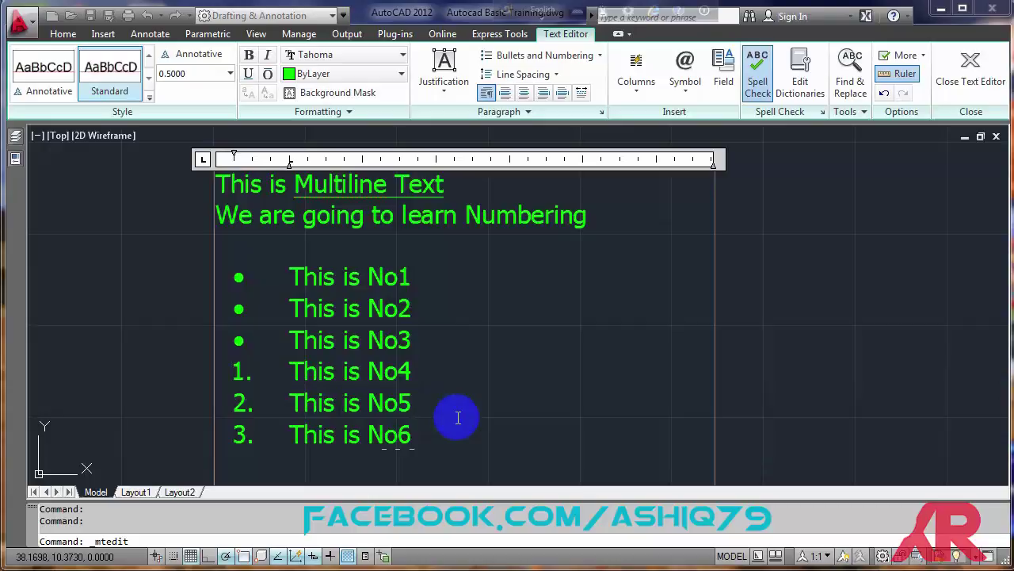
key(Return)
scroll(492, 380, down, 3)
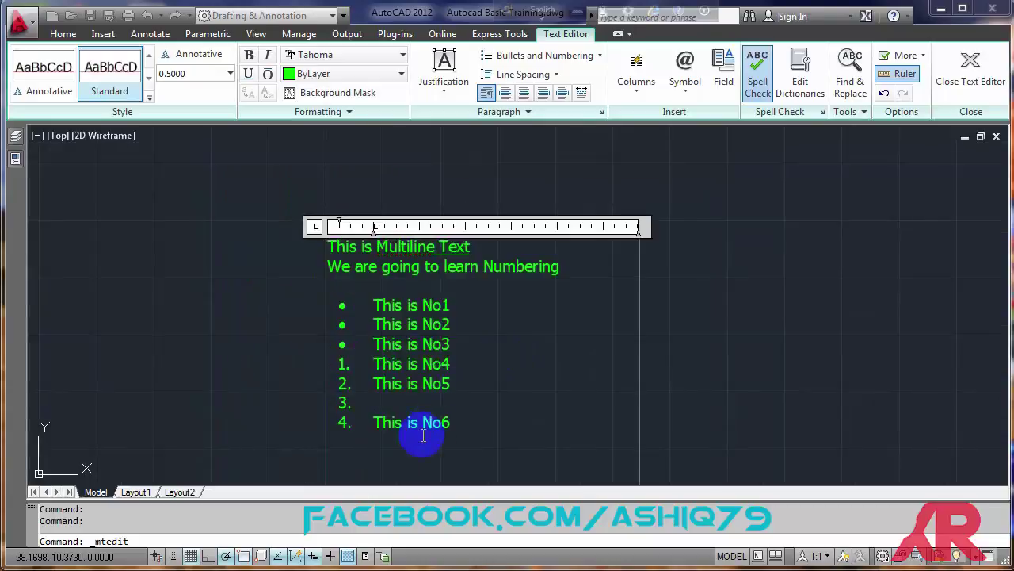
scroll(419, 437, up, 2)
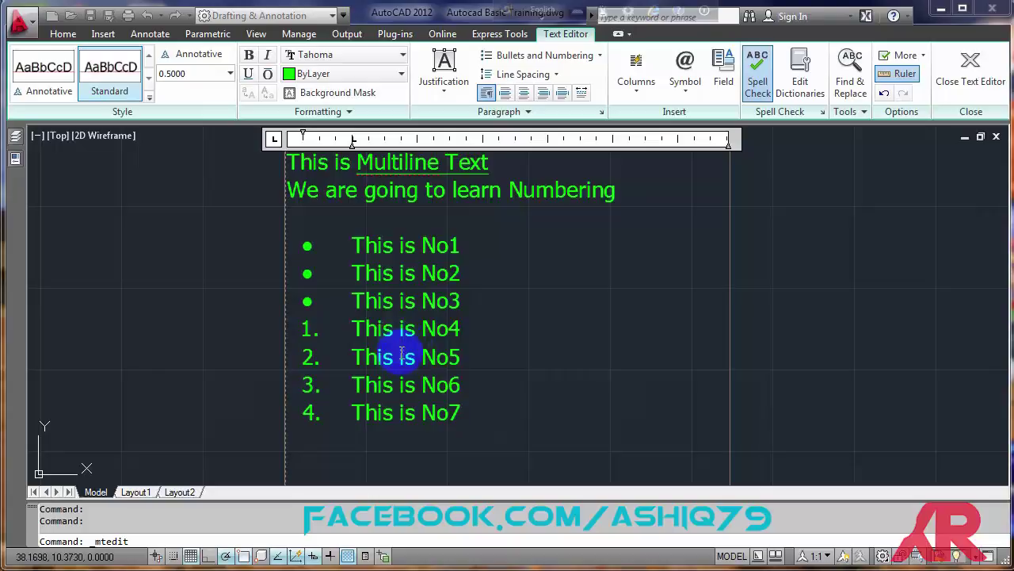
- Delete the "This is No6" item, undoing the first deletion and repeating it so that "This is No7" stays a numbered item
drag(468, 385, 432, 369)
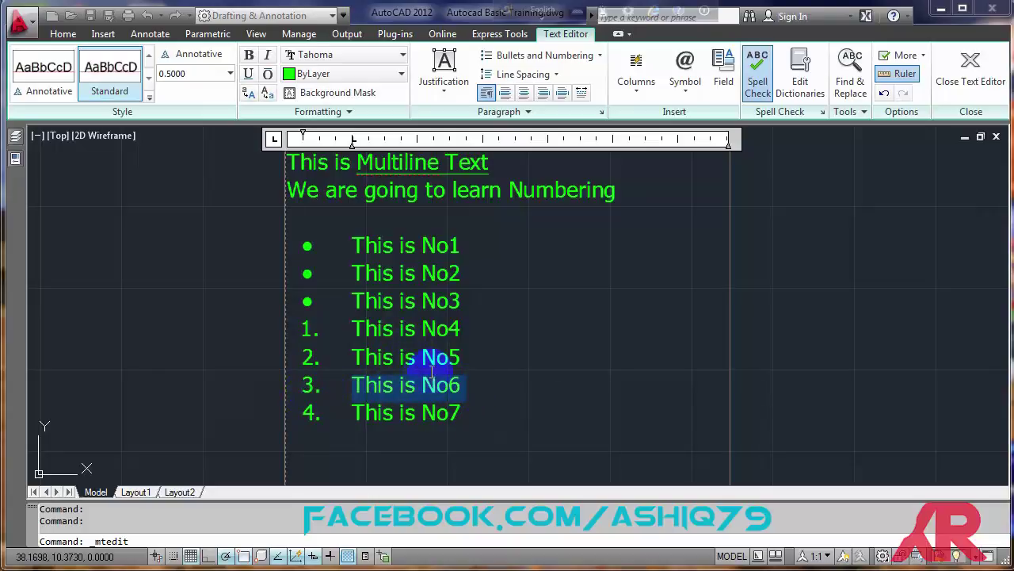
click(478, 382)
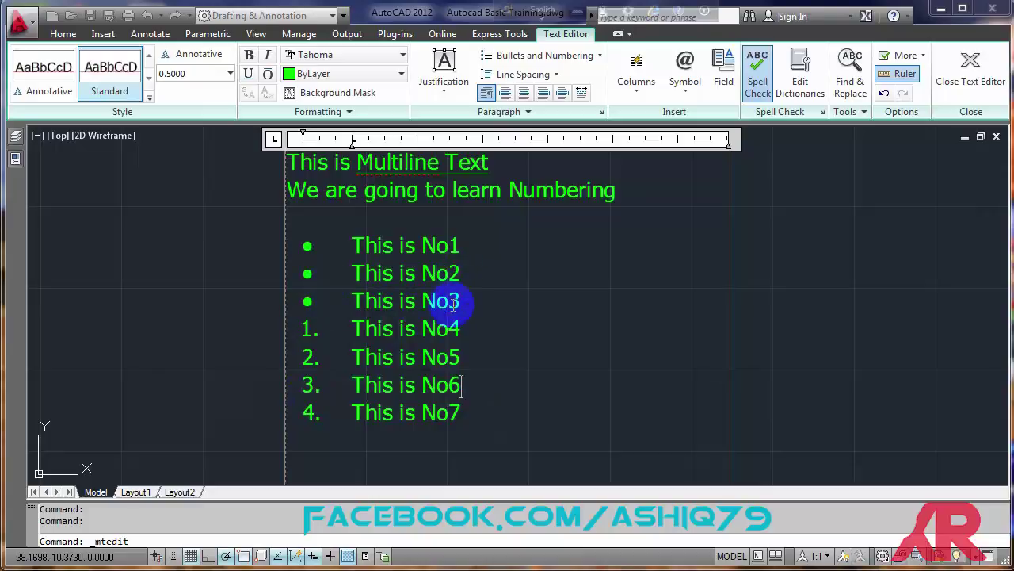
drag(475, 385, 335, 386)
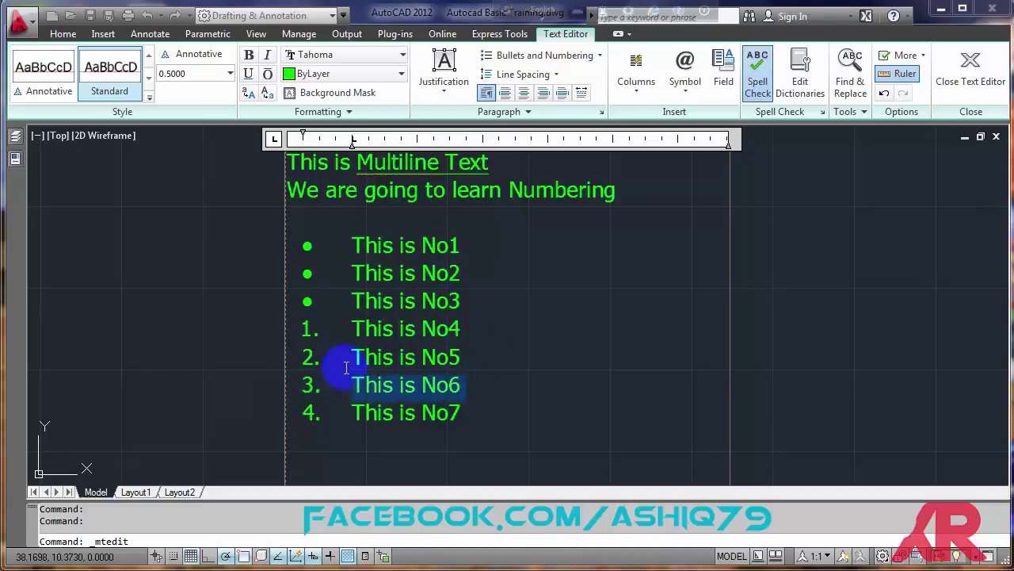
key(BackSpace)
key(BackSpace)
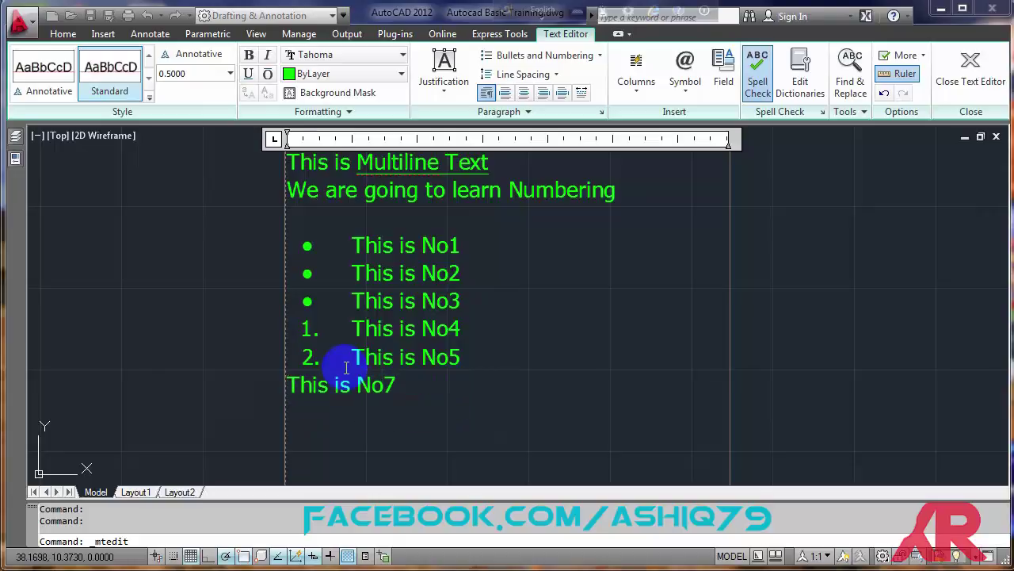
key(ctrl+z)
key(ctrl+z)
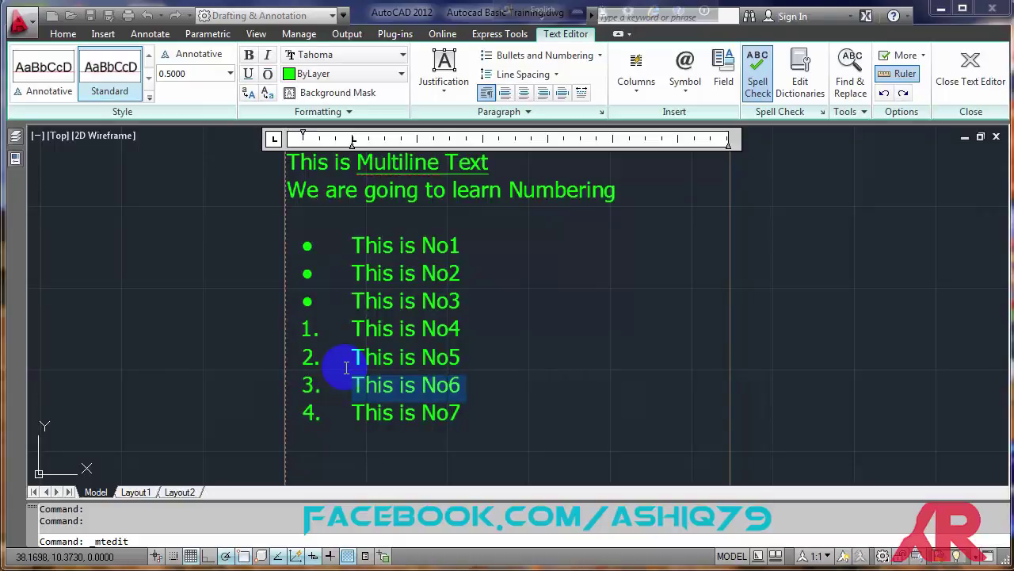
key(BackSpace)
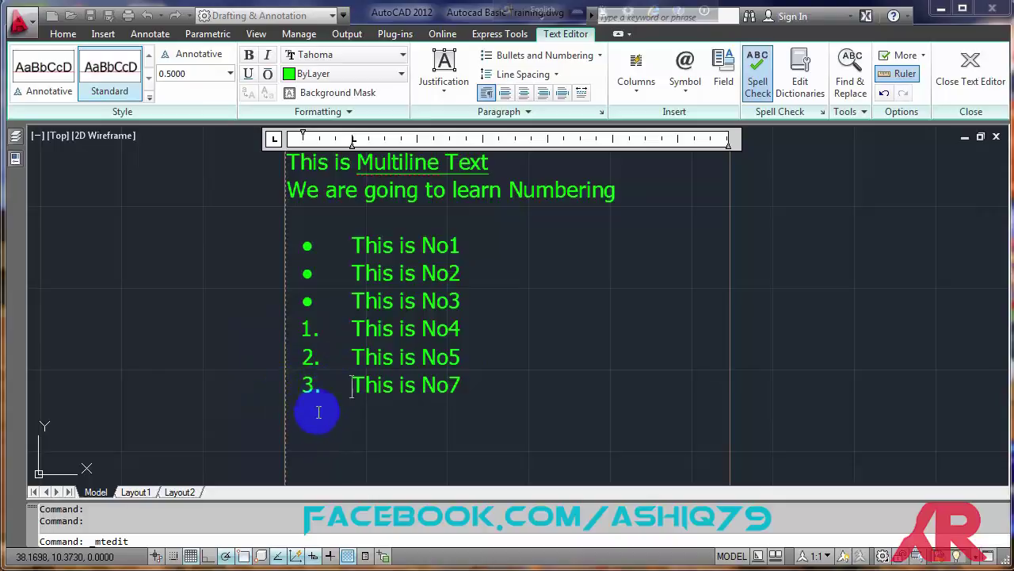
click(461, 357)
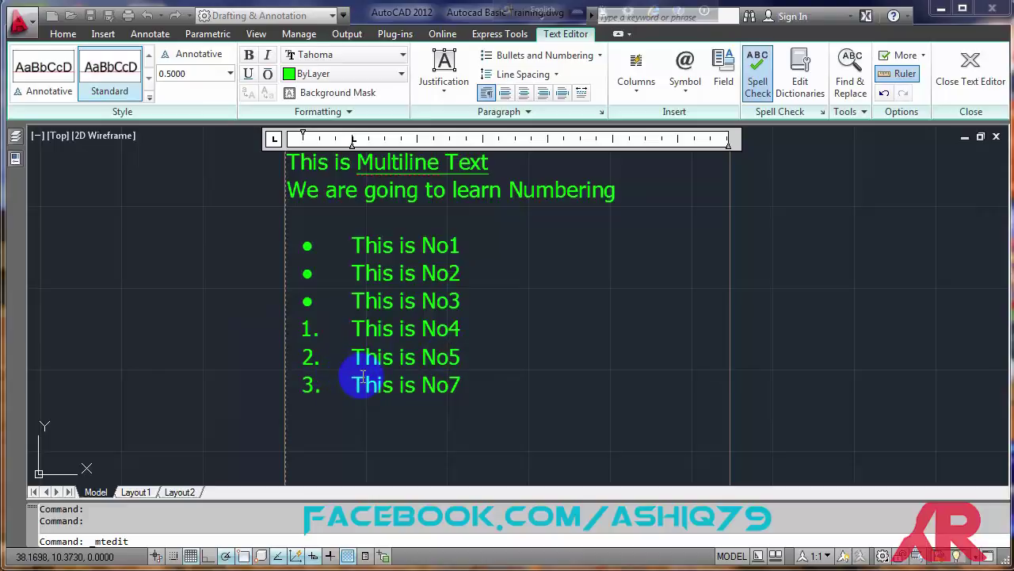
- Insert a blank unnumbered line between the "This is No5" and "This is No7" items
key(Return)
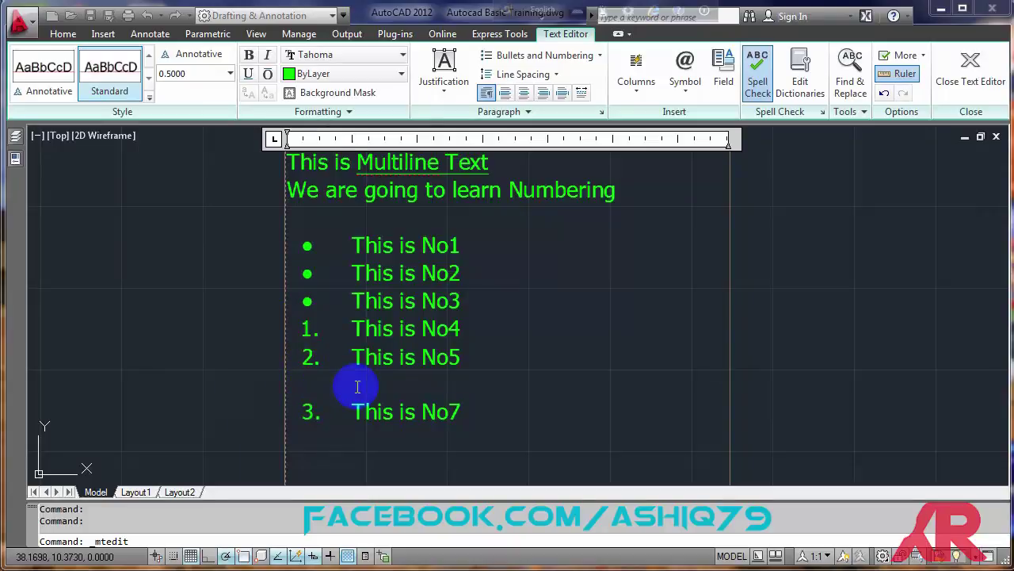
key(BackSpace)
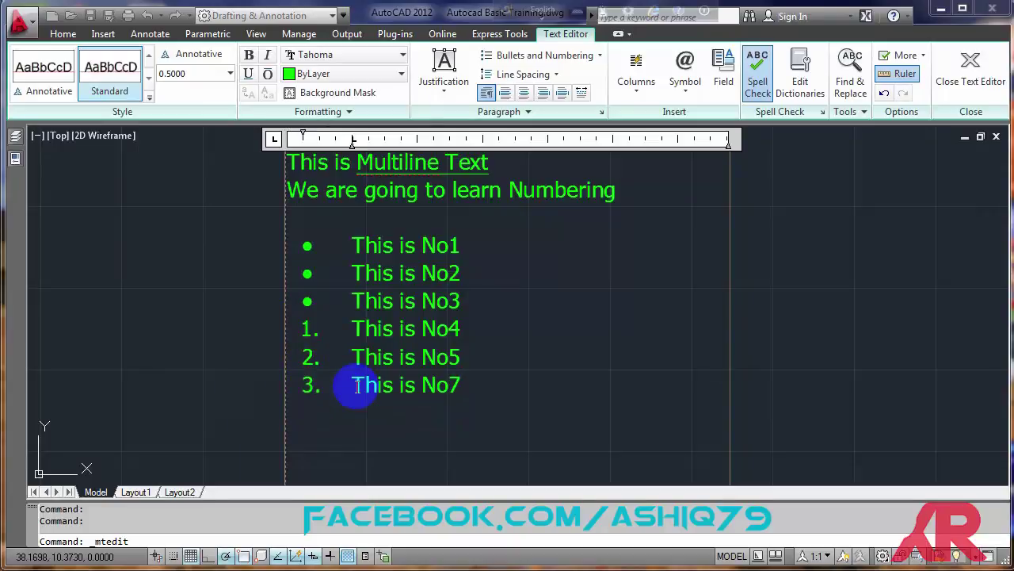
click(356, 386)
key(Return)
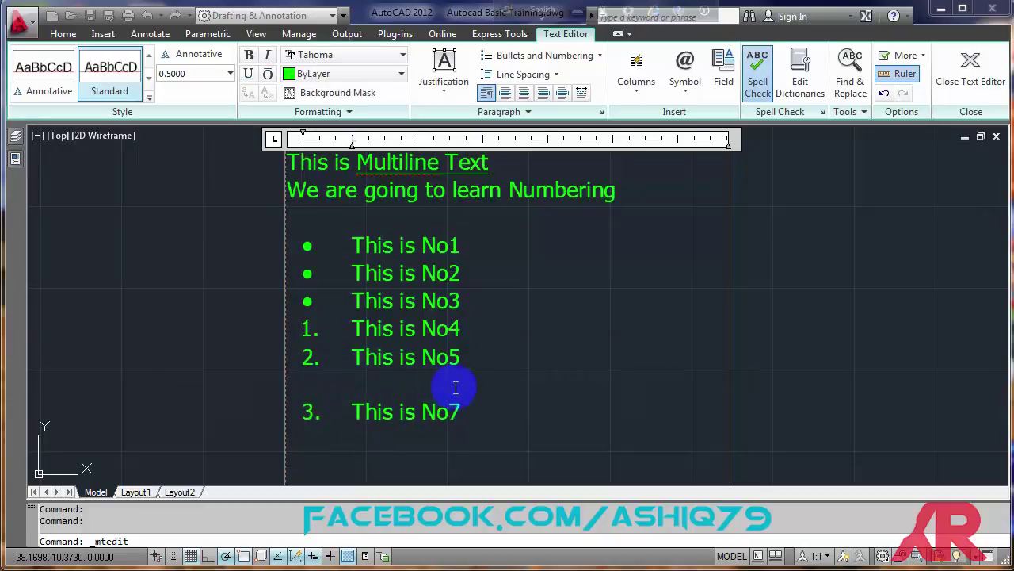
- Add the numbered item "This is No8" below "This is No7"
click(477, 413)
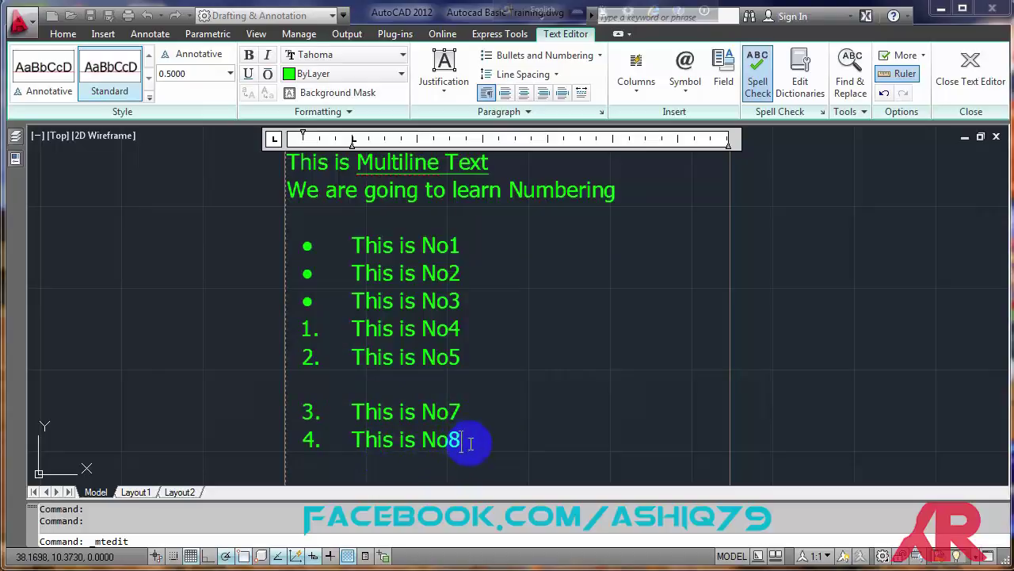
triple_click(438, 442)
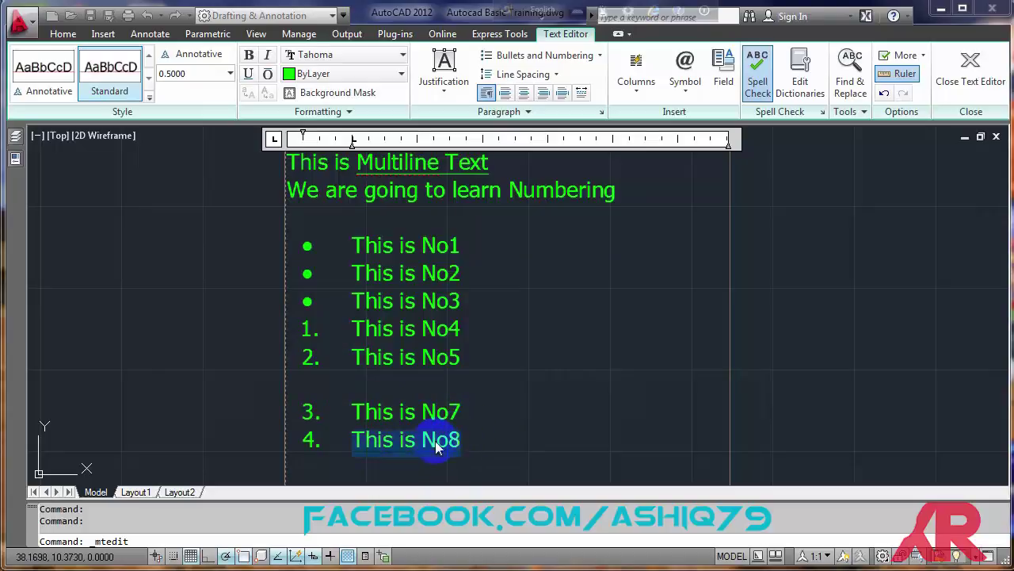
click(468, 437)
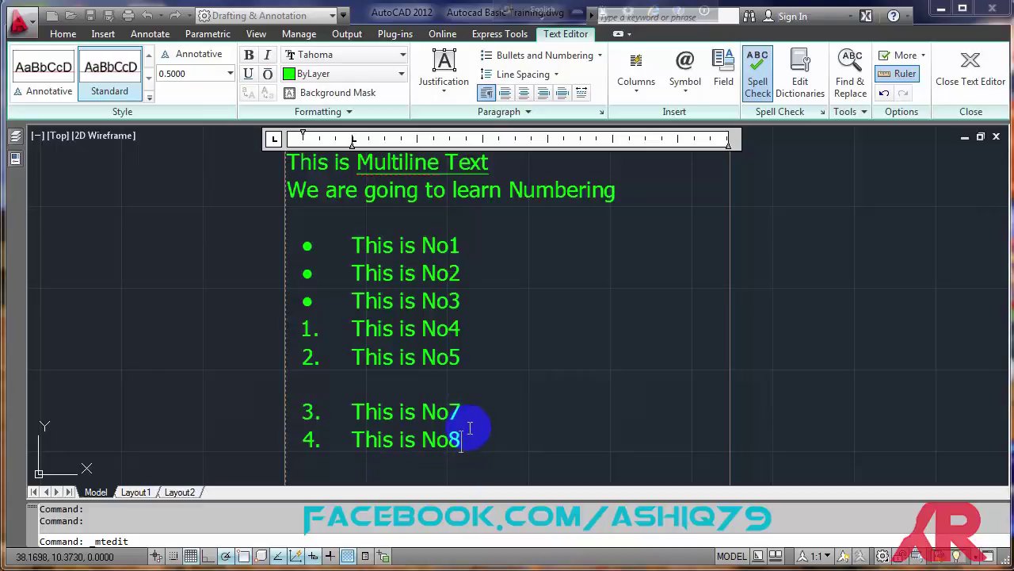
- Insert a degree symbol with %%d before "This is No8" and add the numbered item "This is 90°" below it, using the same code
click(356, 440)
text(%%)
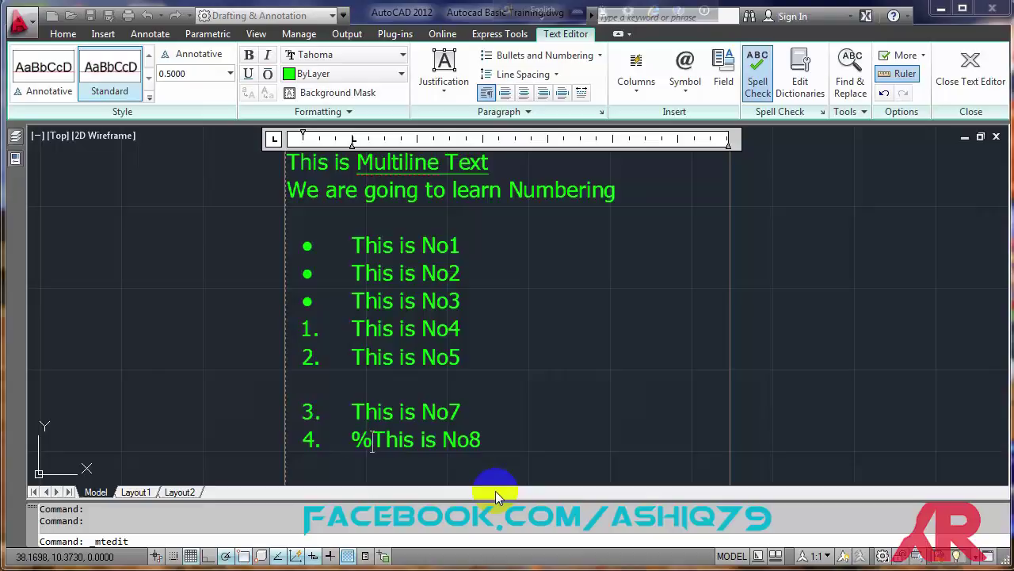
text(d)
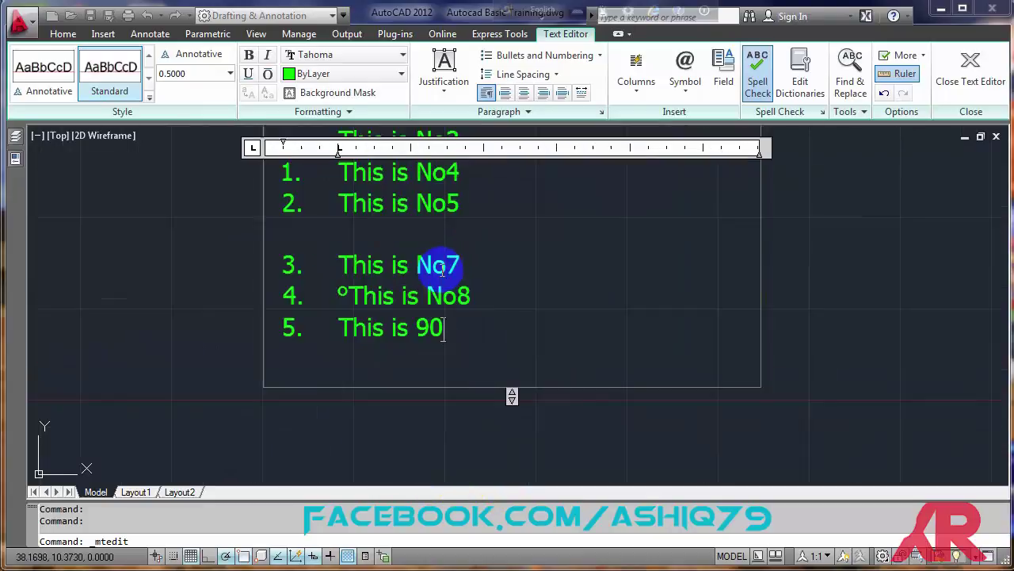
scroll(436, 264, up, 2)
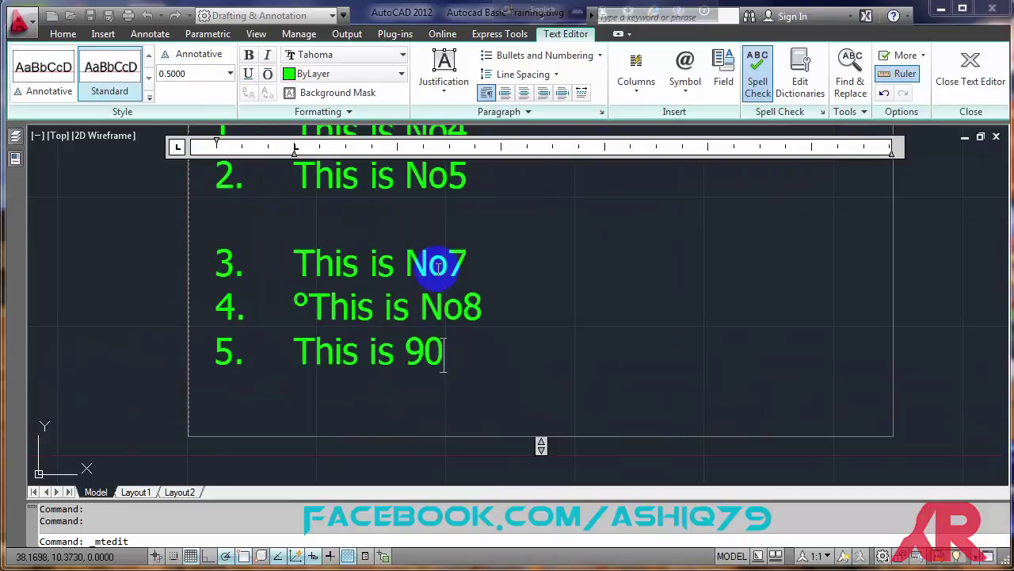
text(%%d)
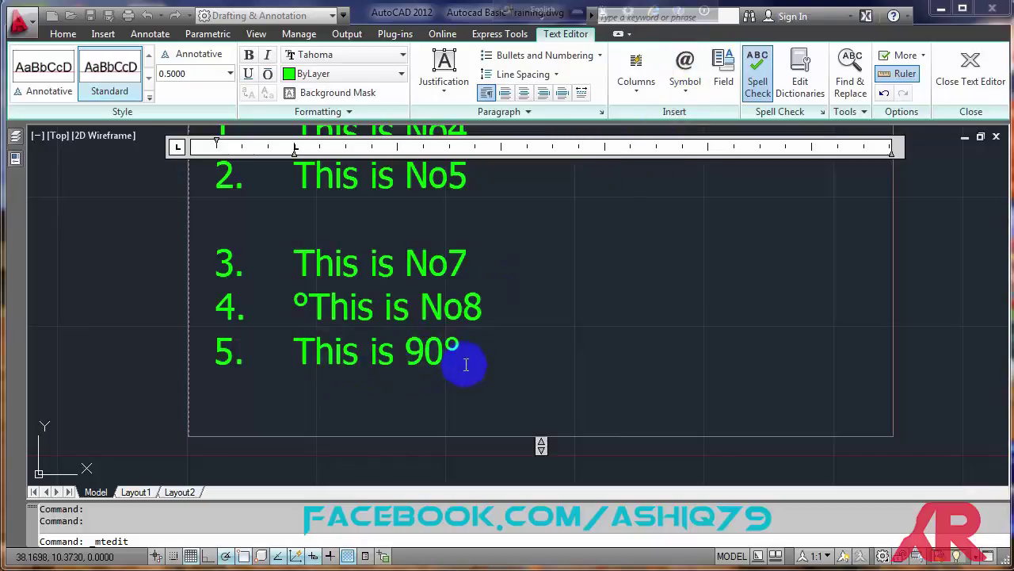
- Copy the Arial copyright sign (©) from the Character Map reached through the other text symbols, and close the map
click(683, 88)
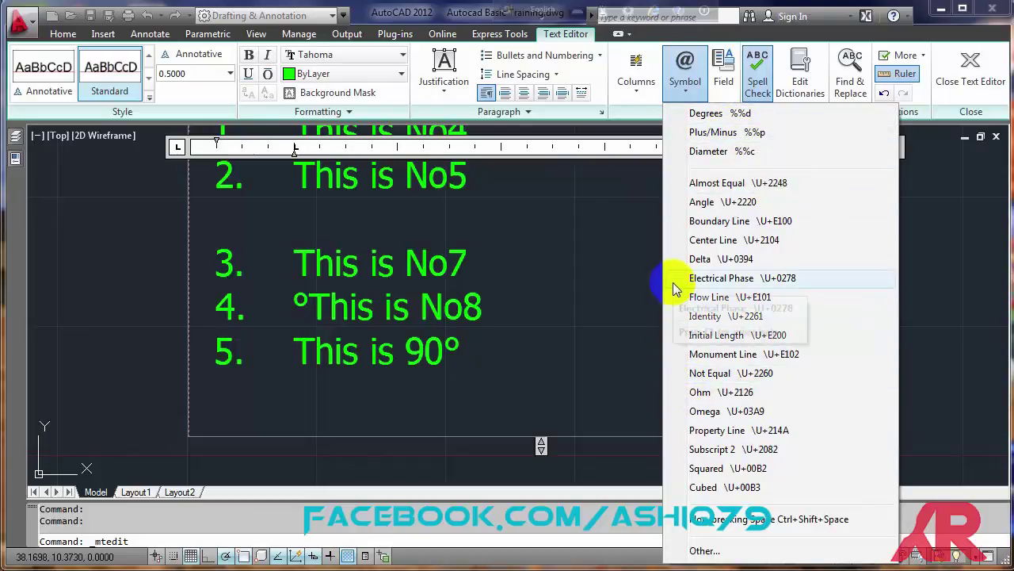
click(709, 550)
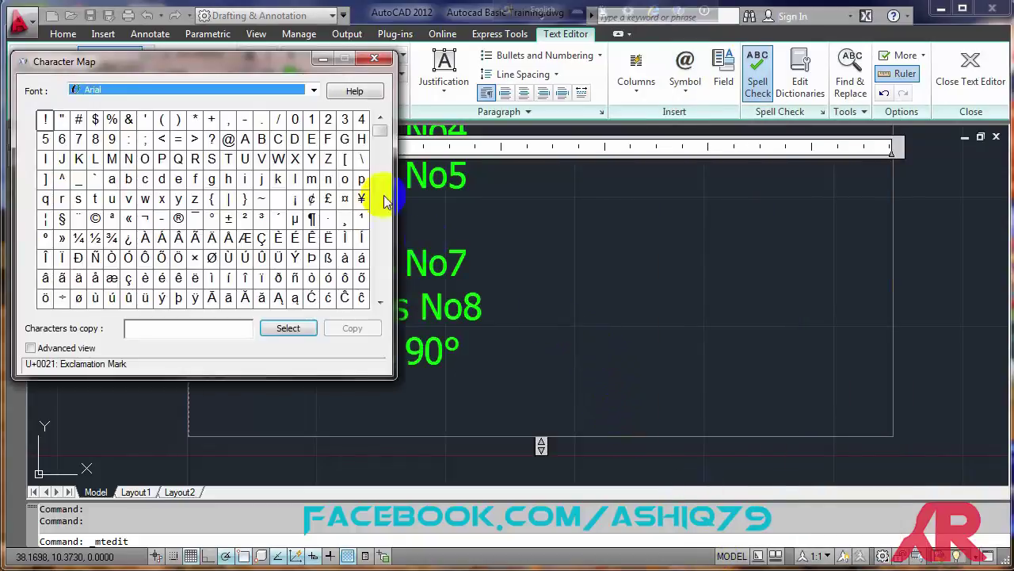
drag(317, 64, 806, 109)
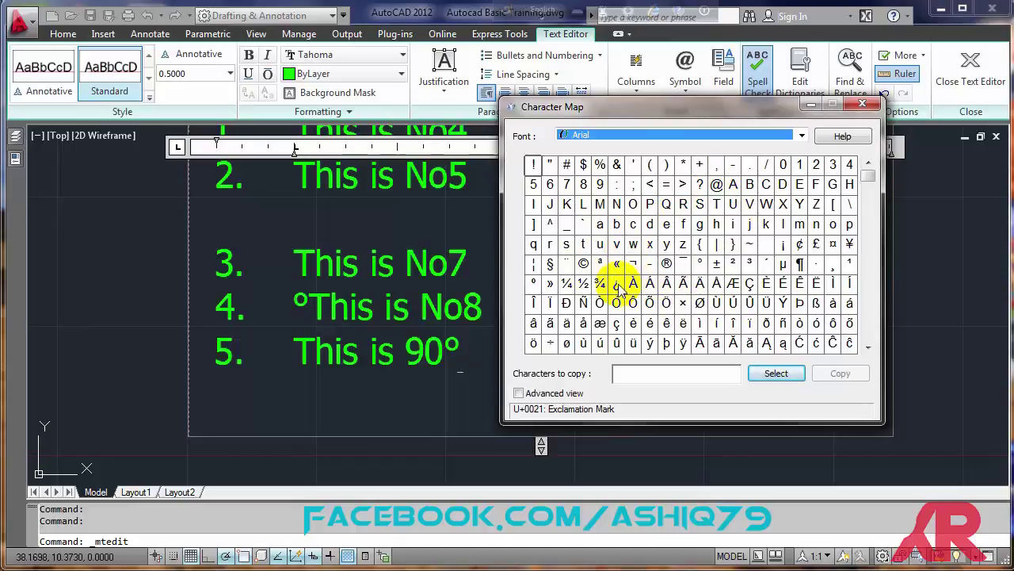
click(583, 264)
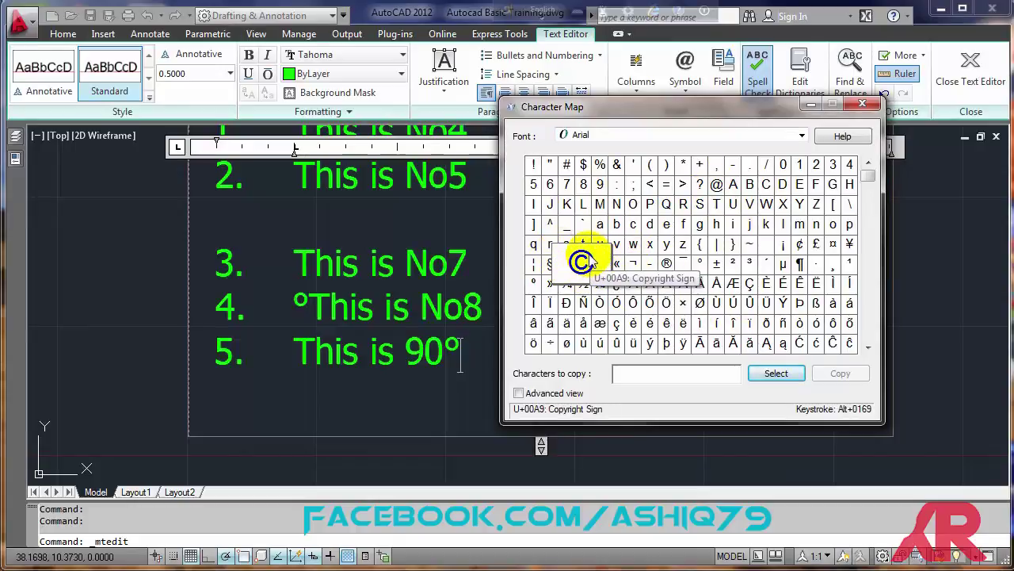
click(766, 381)
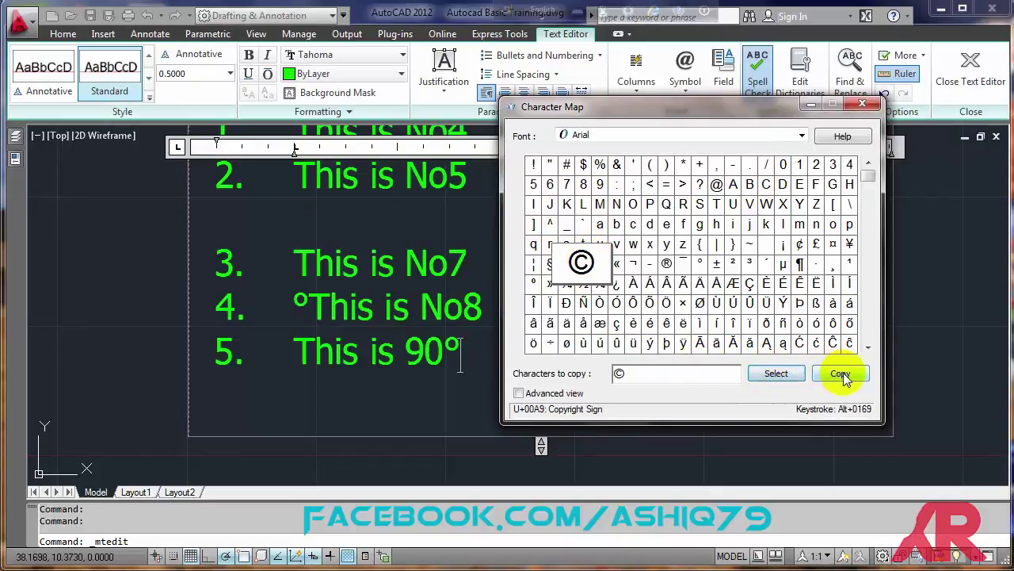
click(843, 374)
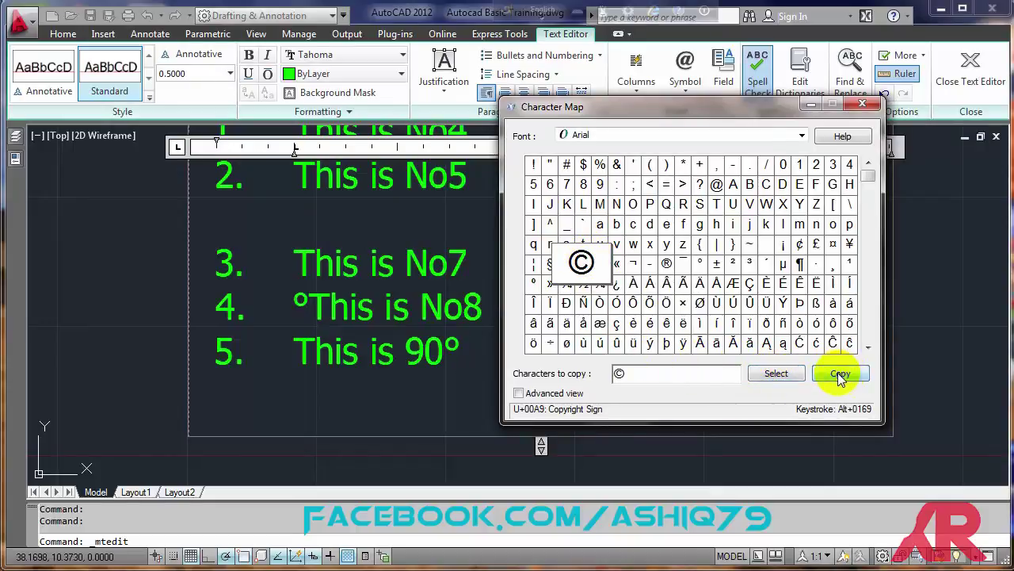
click(863, 105)
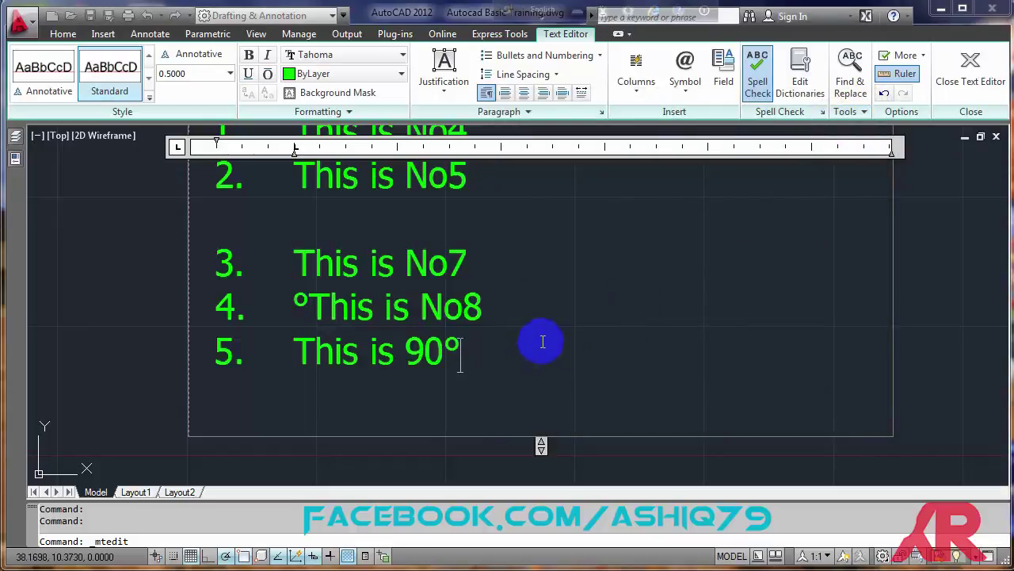
- Paste the copied copyright sign on a new line below "This is 90°"
key(Return)
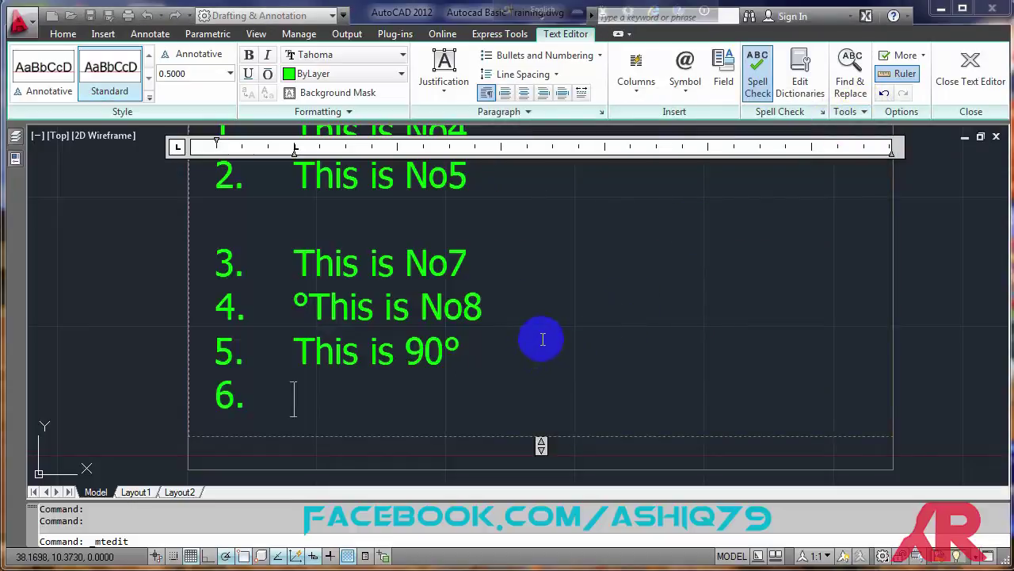
key(ctrl+v)
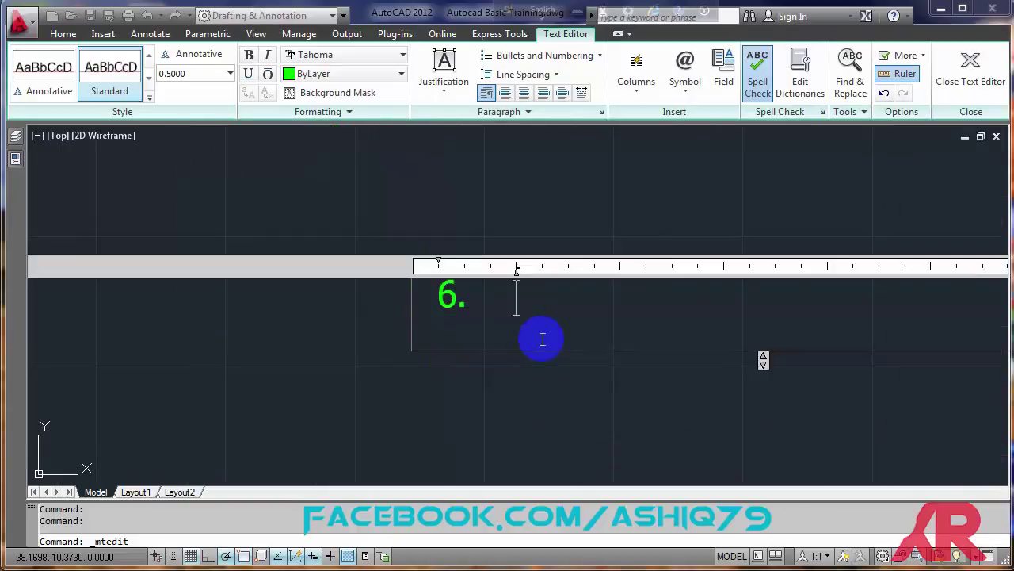
scroll(492, 333, down, 4)
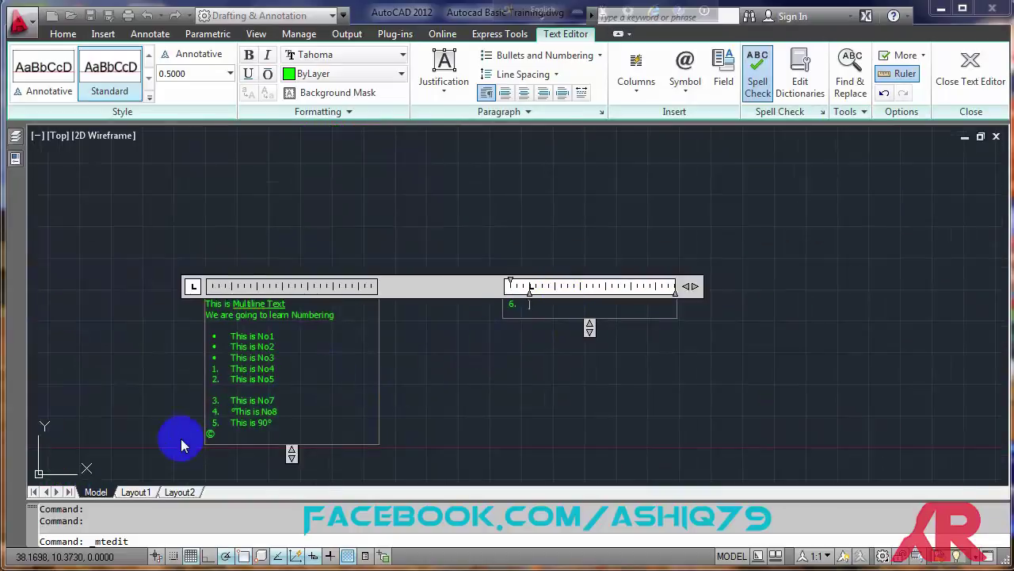
scroll(184, 442, up, 5)
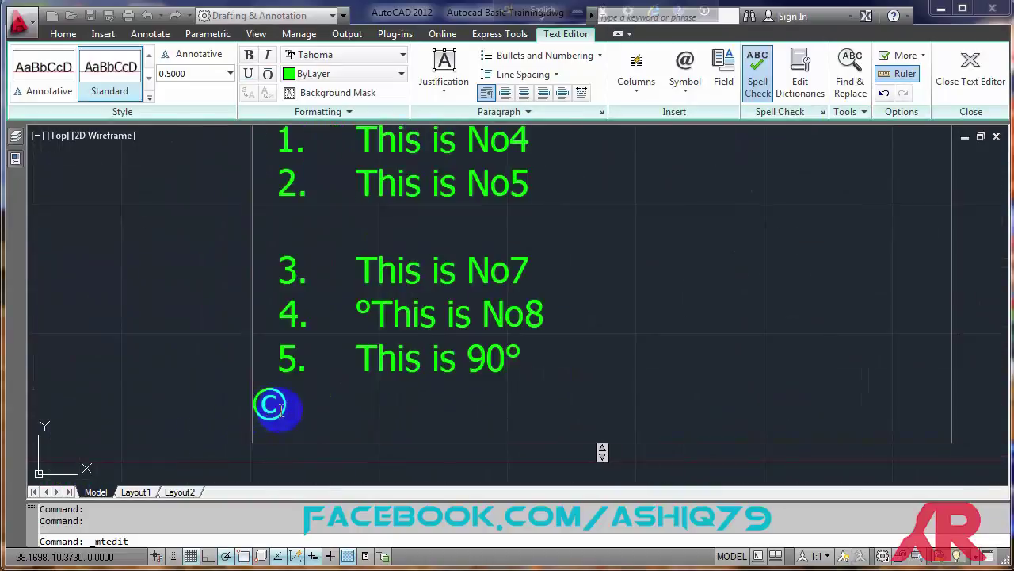
- Write the author's username directly after the copyright sign on the last line
click(281, 408)
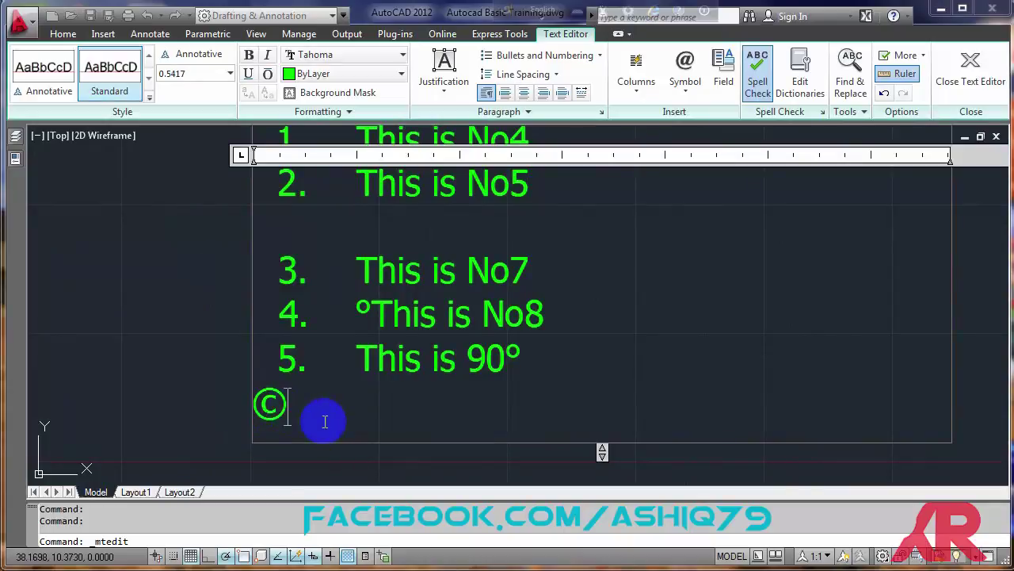
text(ash)
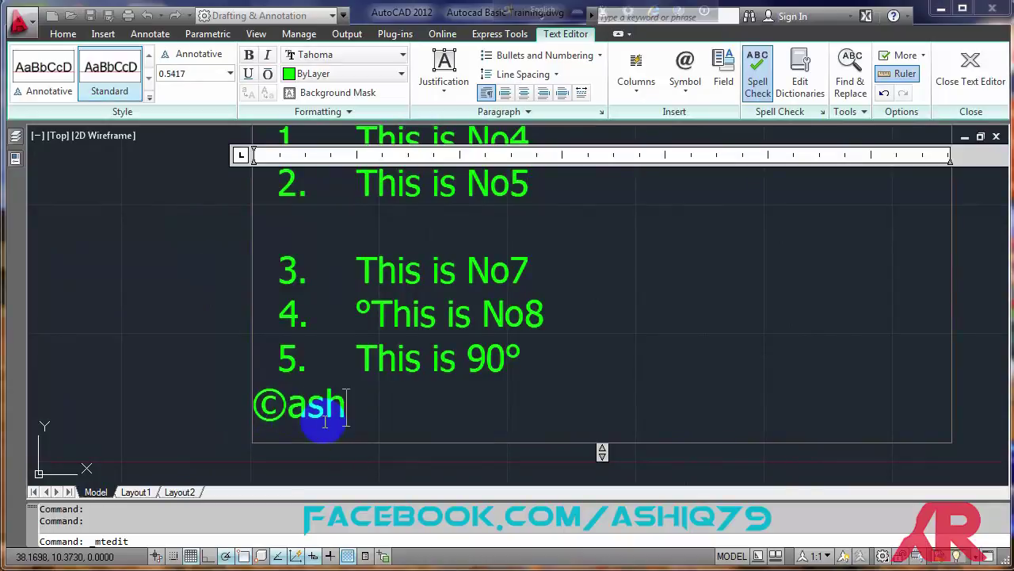
text(iq79)
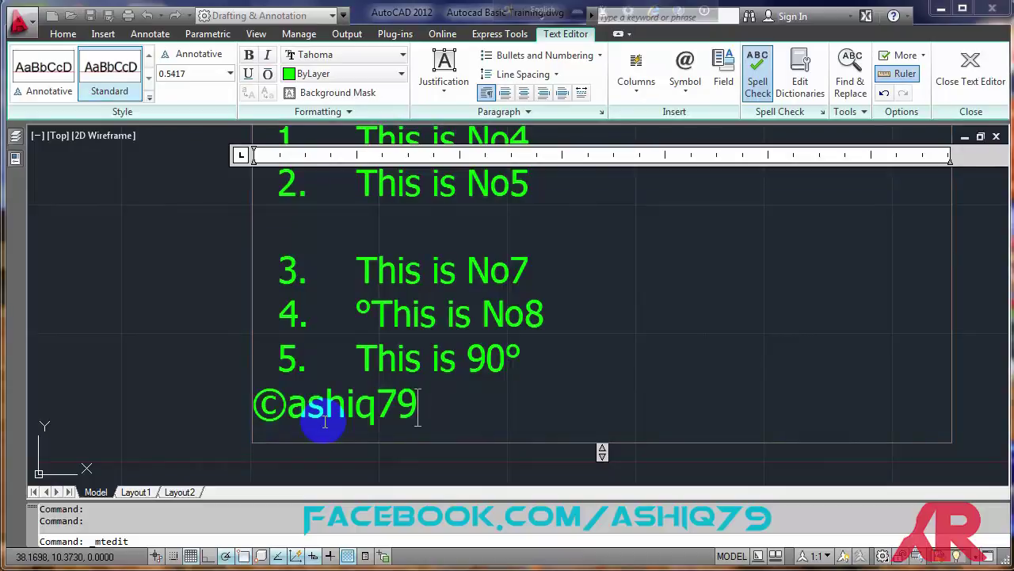